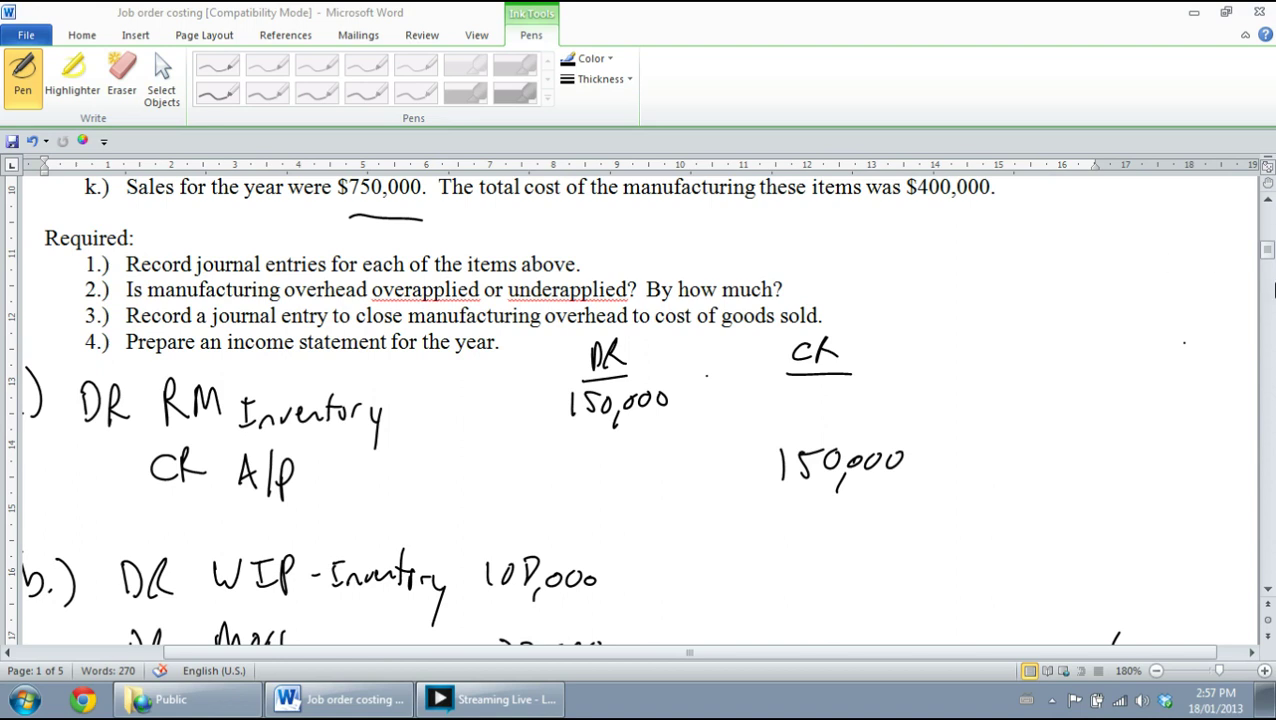
# - Handwrite the title lines "Smith Company" and "Income Statement" in ink on the blank fourth page
pyautogui.moveTo(1268, 250); pyautogui.dragTo(1266, 206)
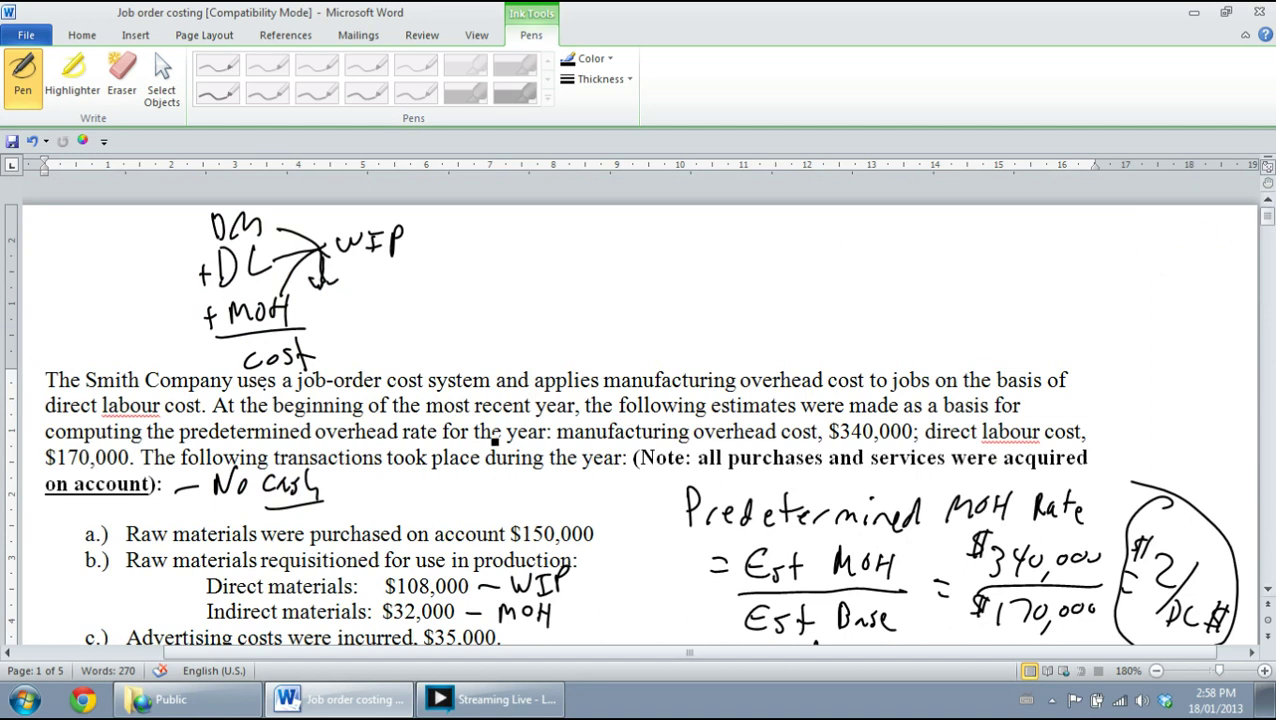
pyautogui.click(1268, 510)
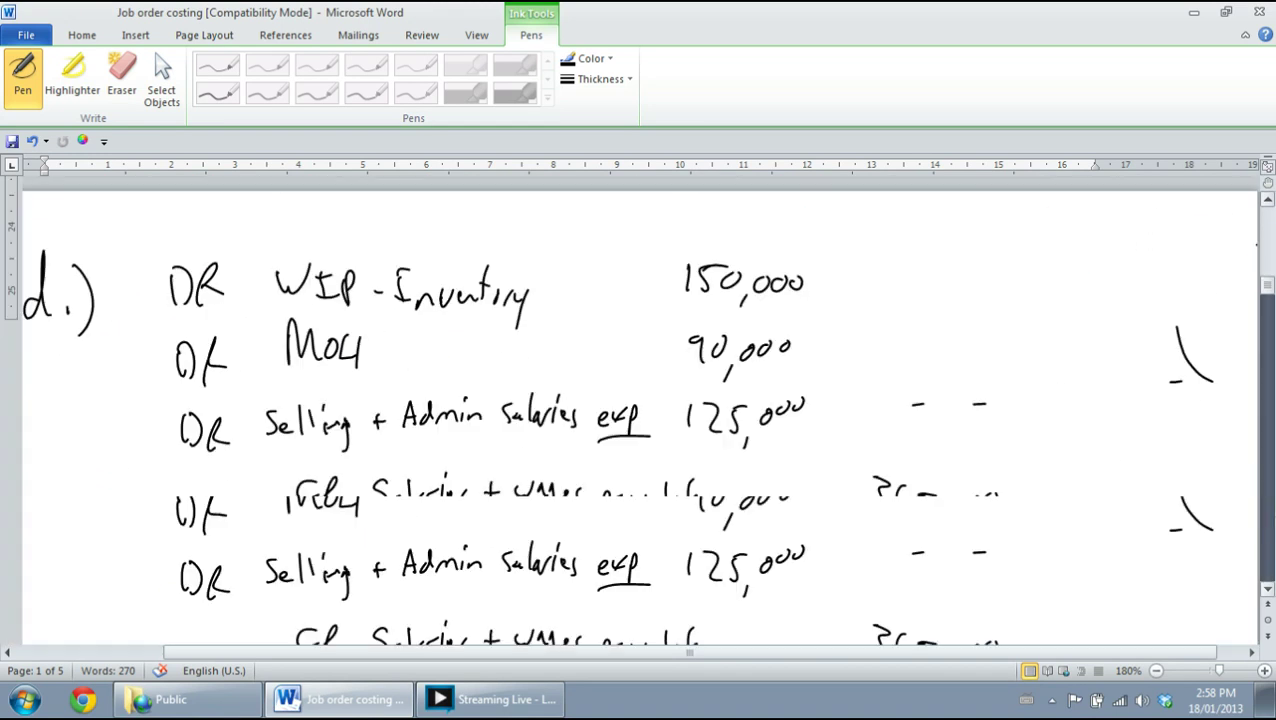
pyautogui.click(1268, 510)
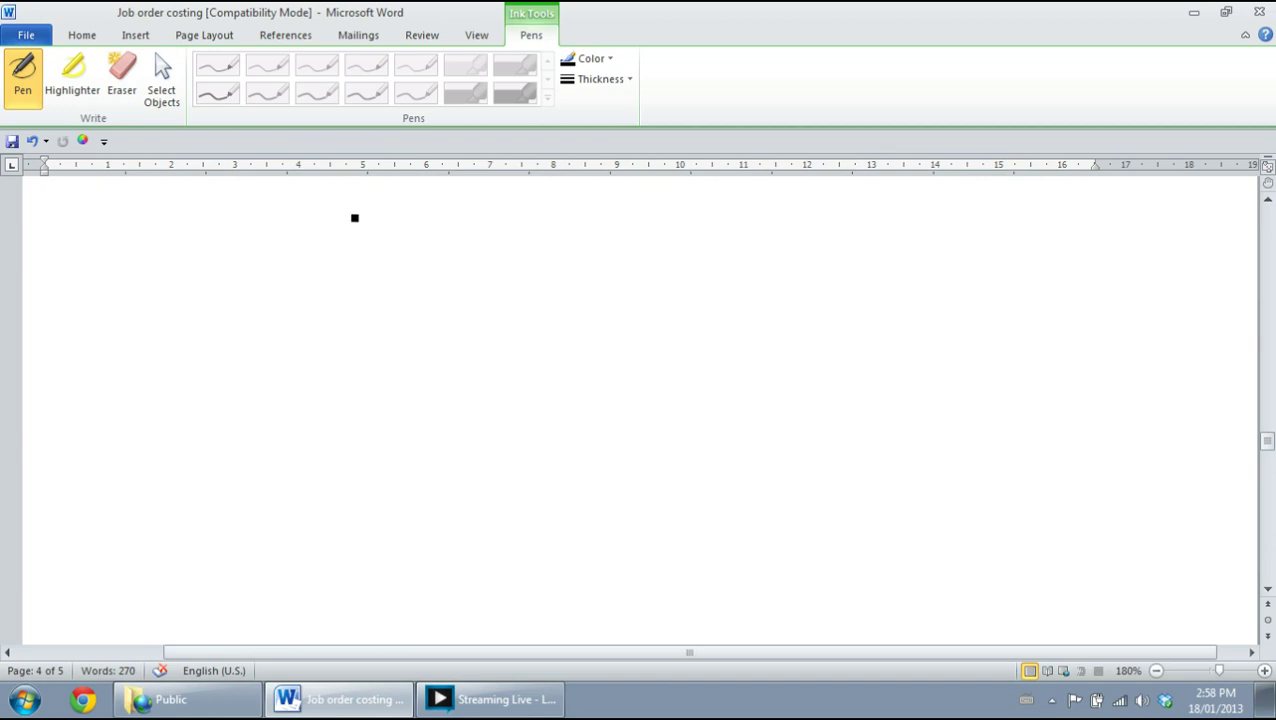
pyautogui.moveTo(370, 214)
pyautogui.mouseDown()
pyautogui.moveTo(352, 234)
pyautogui.moveTo(413, 214)
pyautogui.moveTo(572, 238)
pyautogui.moveTo(638, 222)
pyautogui.moveTo(646, 232)
pyautogui.mouseUp()
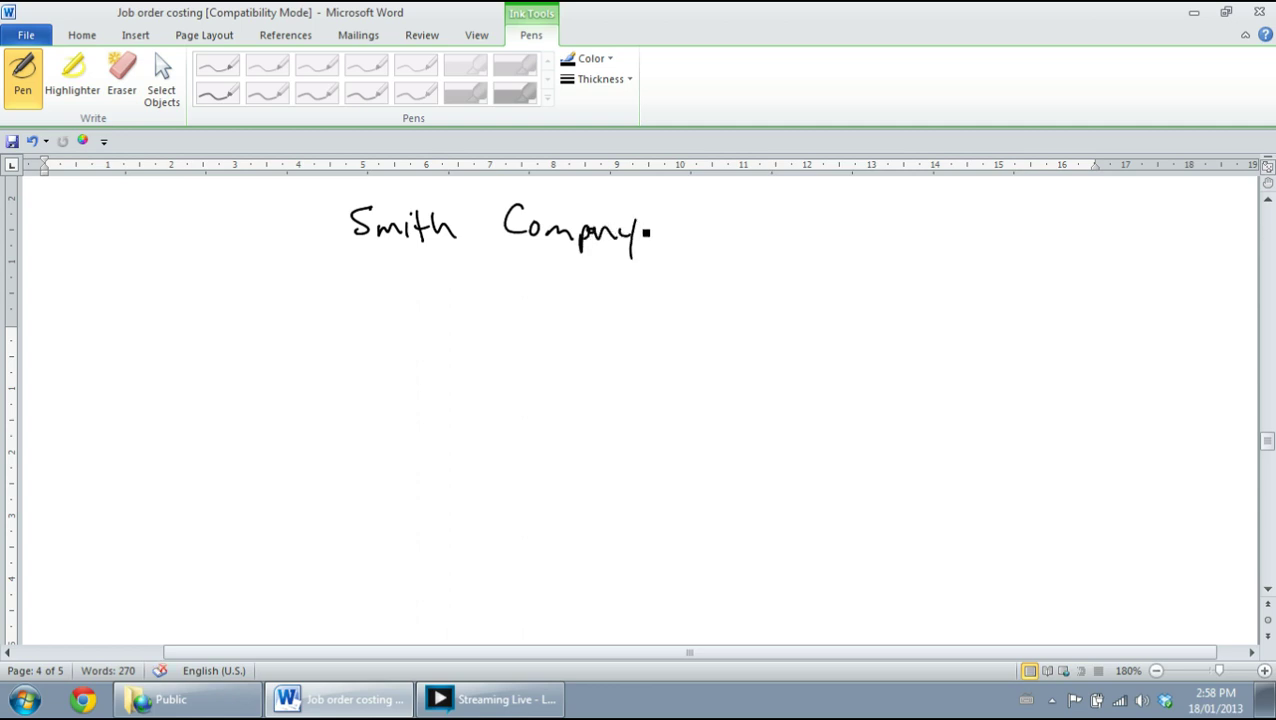
pyautogui.moveTo(345, 263); pyautogui.dragTo(634, 270)
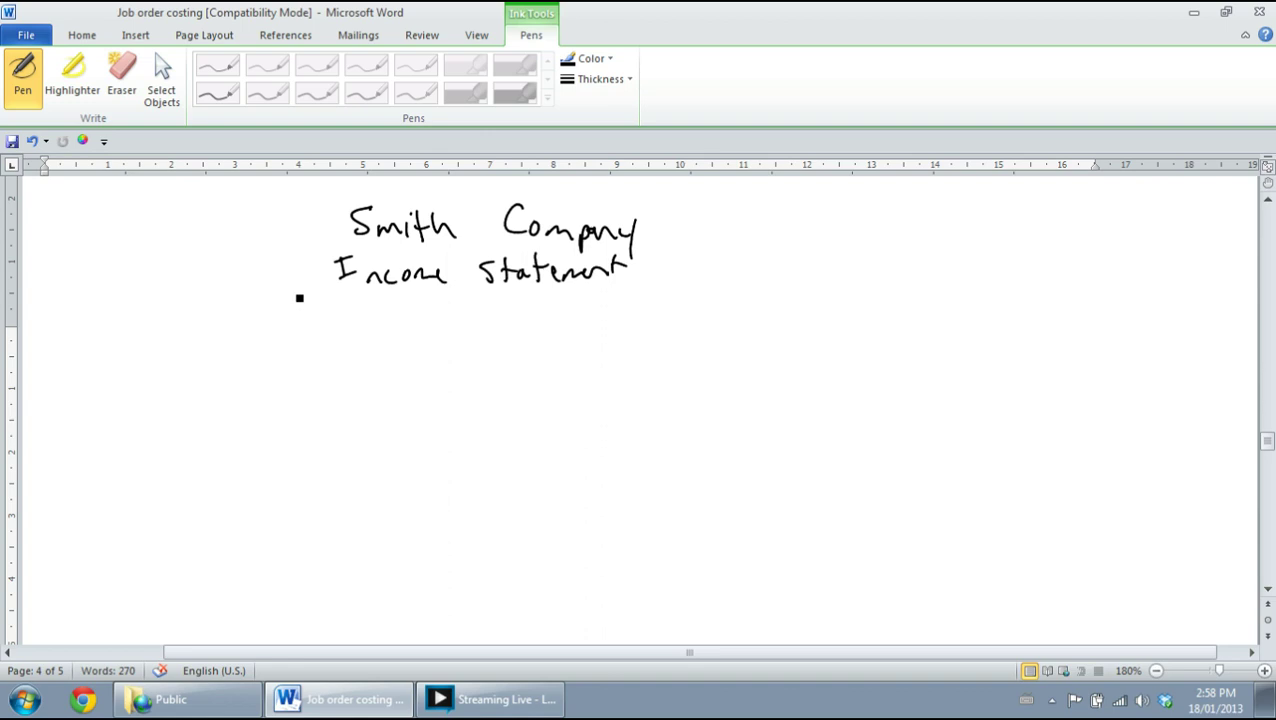
# - Handwrite the period line "For the year Ended Dec 31, 2012" beneath the income statement title
pyautogui.moveTo(278, 292)
pyautogui.mouseDown()
pyautogui.moveTo(282, 319)
pyautogui.moveTo(367, 325)
pyautogui.mouseUp()
pyautogui.moveTo(372, 303)
pyautogui.mouseDown()
pyautogui.moveTo(381, 320)
pyautogui.moveTo(453, 333)
pyautogui.moveTo(496, 318)
pyautogui.moveTo(536, 330)
pyautogui.moveTo(531, 318)
pyautogui.mouseUp()
pyautogui.moveTo(542, 330)
pyautogui.mouseDown()
pyautogui.moveTo(579, 318)
pyautogui.moveTo(598, 330)
pyautogui.mouseUp()
pyautogui.moveTo(592, 302)
pyautogui.mouseDown()
pyautogui.moveTo(597, 330)
pyautogui.moveTo(712, 340)
pyautogui.mouseUp()
pyautogui.moveTo(726, 310)
pyautogui.mouseDown()
pyautogui.moveTo(738, 360)
pyautogui.moveTo(778, 344)
pyautogui.moveTo(781, 322)
pyautogui.mouseUp()
pyautogui.moveTo(800, 312); pyautogui.dragTo(804, 336)
pyautogui.moveTo(809, 312); pyautogui.dragTo(830, 333)
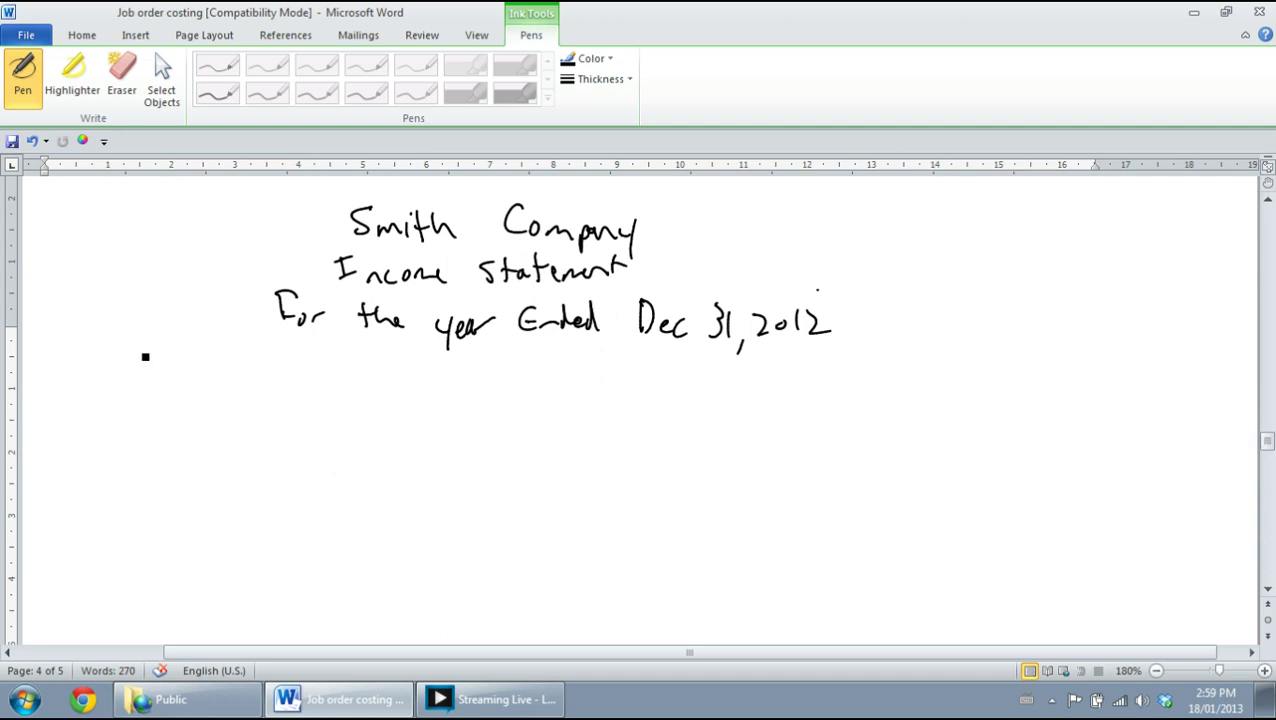
# - Handwrite a "Sales rev" line below the heading with the amount 750,000
pyautogui.moveTo(145, 356)
pyautogui.mouseDown()
pyautogui.moveTo(123, 387)
pyautogui.moveTo(190, 398)
pyautogui.moveTo(254, 378)
pyautogui.mouseUp()
pyautogui.moveTo(256, 378); pyautogui.dragTo(292, 366)
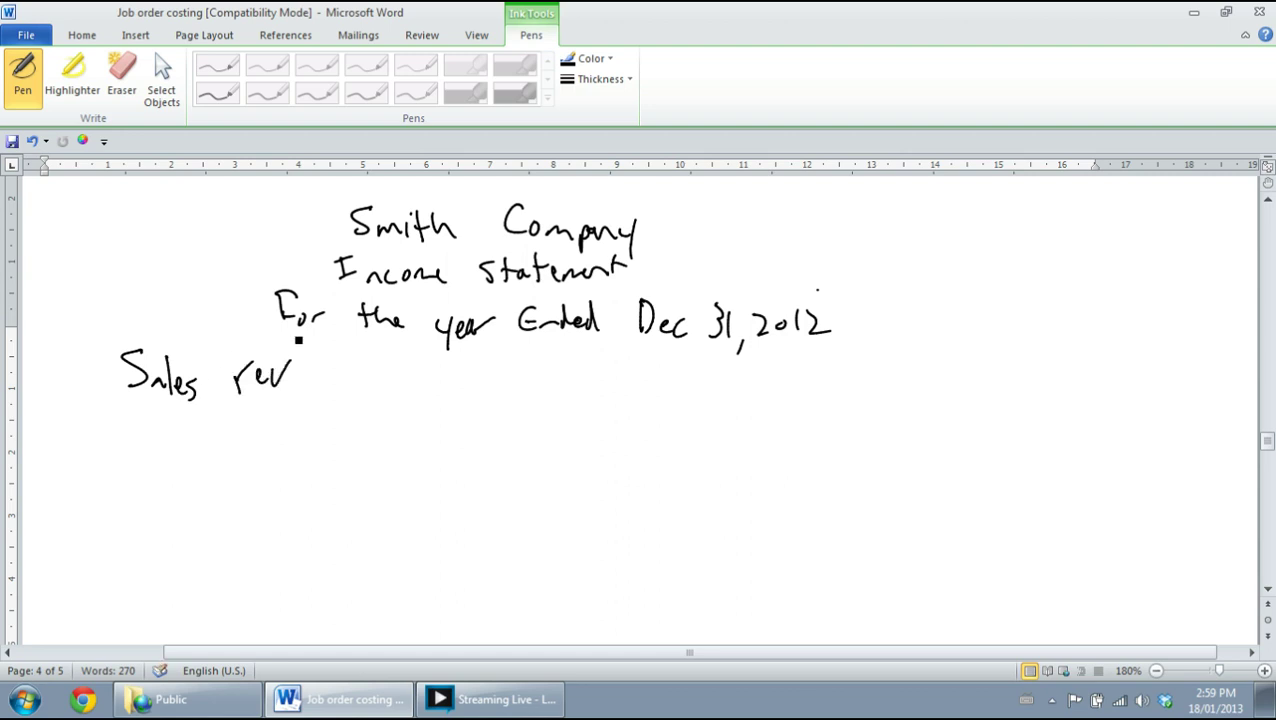
pyautogui.moveTo(1266, 440)
pyautogui.mouseDown()
pyautogui.moveTo(1263, 350)
pyautogui.moveTo(1251, 344)
pyautogui.moveTo(1254, 367)
pyautogui.moveTo(1262, 262)
pyautogui.moveTo(1261, 442)
pyautogui.mouseUp()
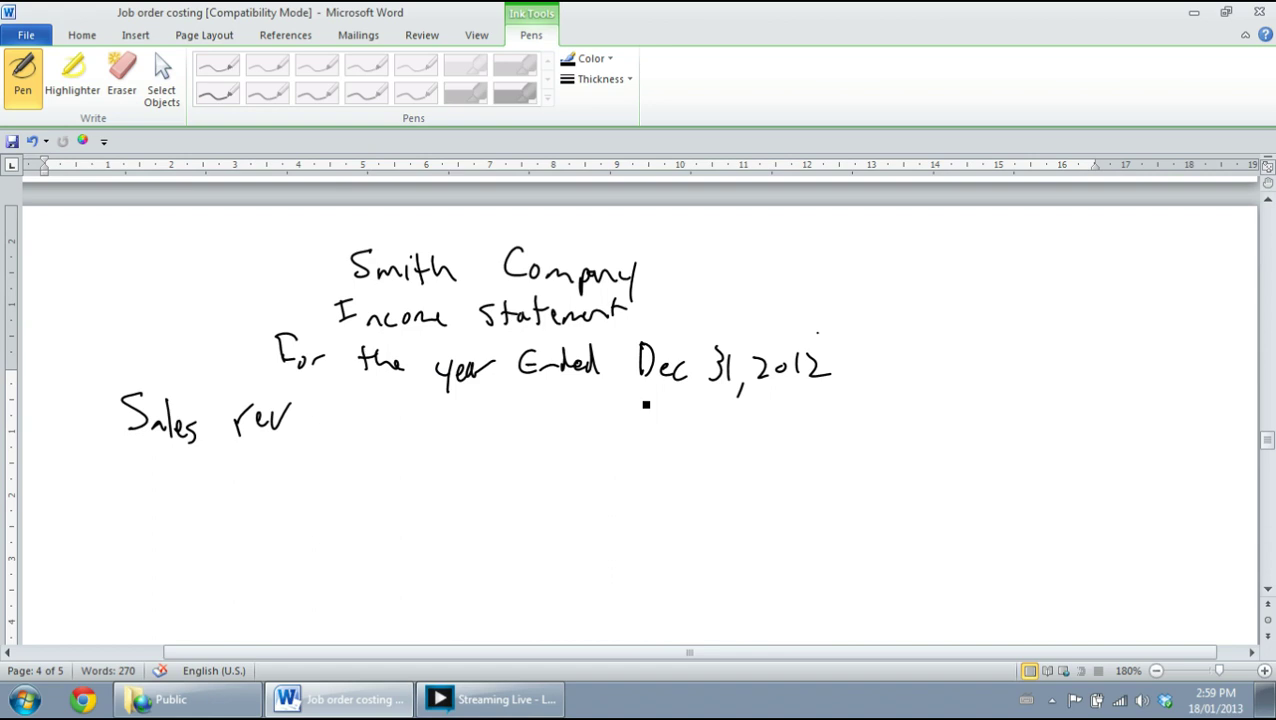
pyautogui.moveTo(686, 408)
pyautogui.mouseDown()
pyautogui.moveTo(701, 440)
pyautogui.moveTo(744, 421)
pyautogui.mouseUp()
pyautogui.moveTo(757, 448); pyautogui.dragTo(773, 423)
pyautogui.moveTo(790, 420); pyautogui.dragTo(802, 433)
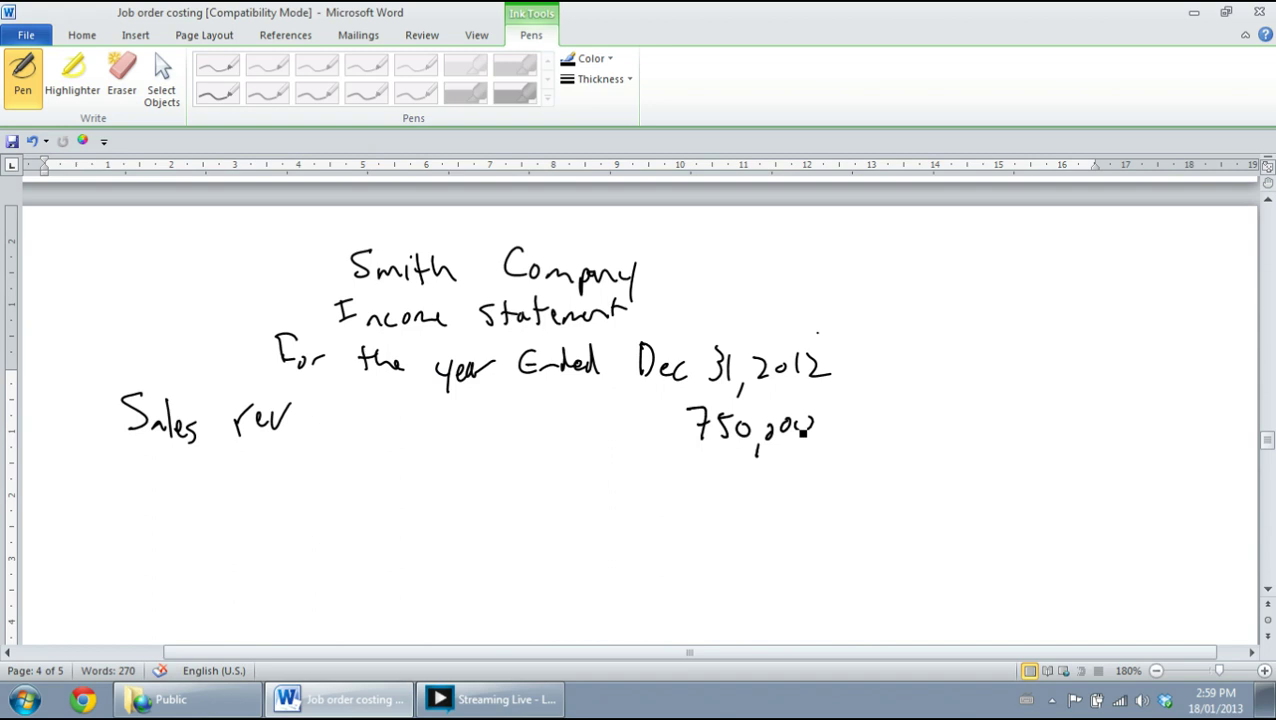
# - Write the "COGS" label under Sales rev and draw an arrow from entry k's 400,000 COGS debit to the #3 COGS entry
pyautogui.moveTo(150, 454)
pyautogui.mouseDown()
pyautogui.moveTo(146, 480)
pyautogui.moveTo(170, 457)
pyautogui.moveTo(206, 487)
pyautogui.mouseUp()
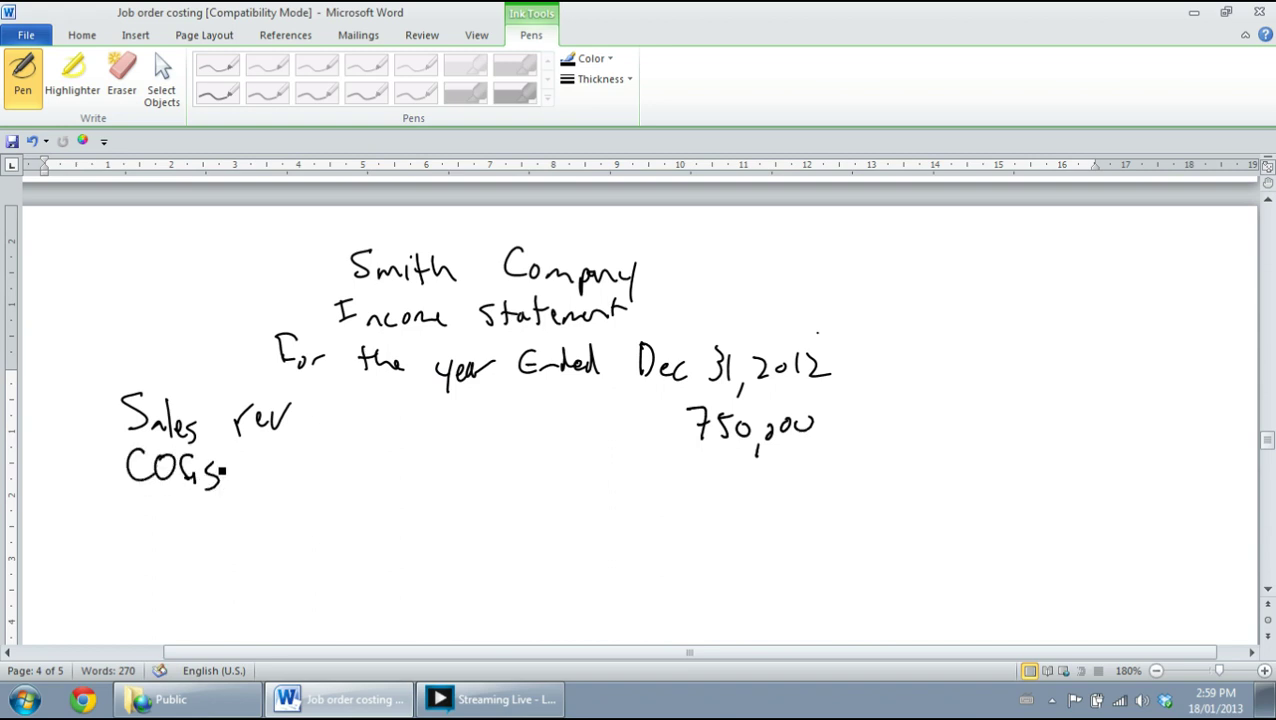
pyautogui.moveTo(1267, 440); pyautogui.dragTo(1267, 362)
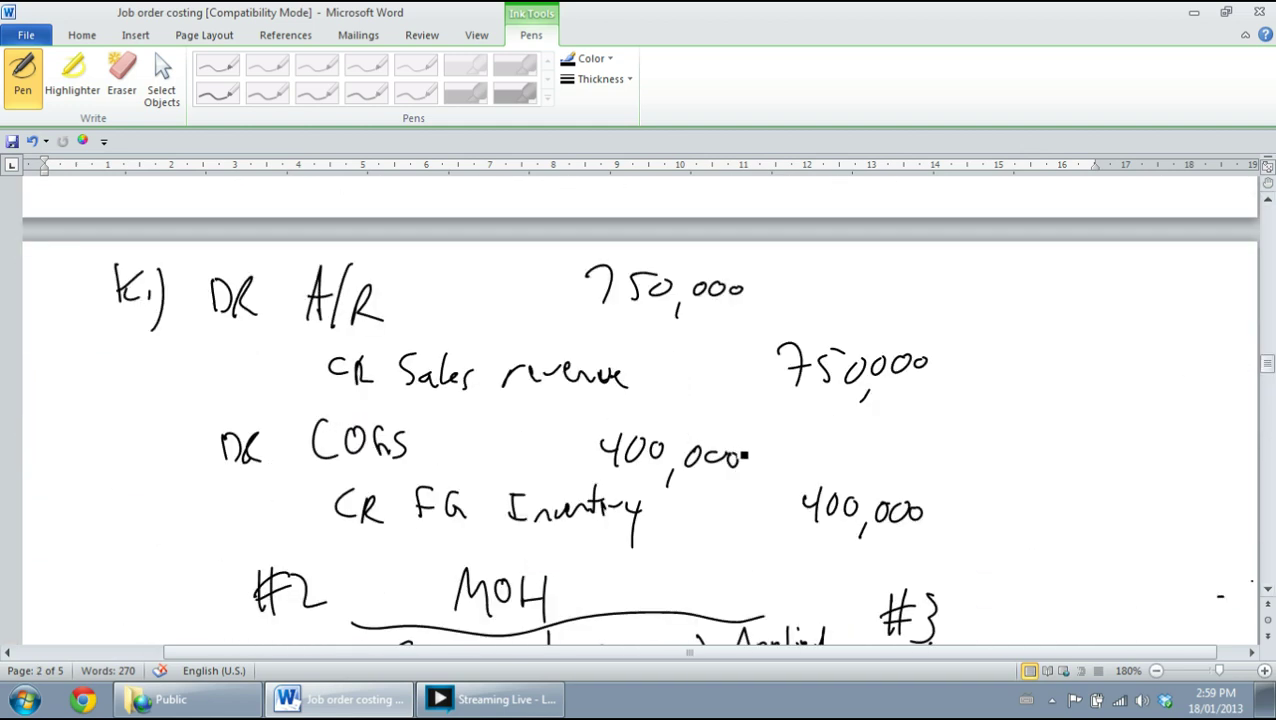
pyautogui.moveTo(1254, 362); pyautogui.dragTo(1266, 372)
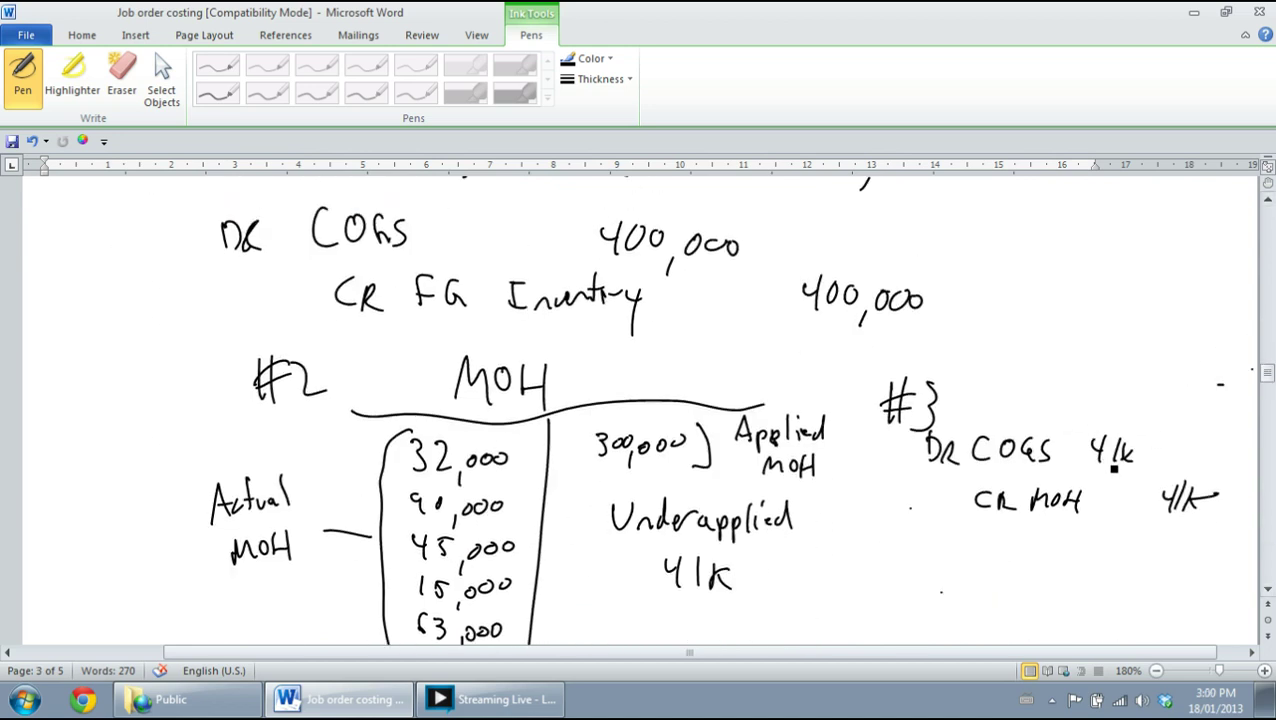
pyautogui.moveTo(757, 244)
pyautogui.mouseDown()
pyautogui.moveTo(826, 239)
pyautogui.moveTo(1011, 313)
pyautogui.moveTo(1054, 415)
pyautogui.moveTo(1083, 384)
pyautogui.mouseUp()
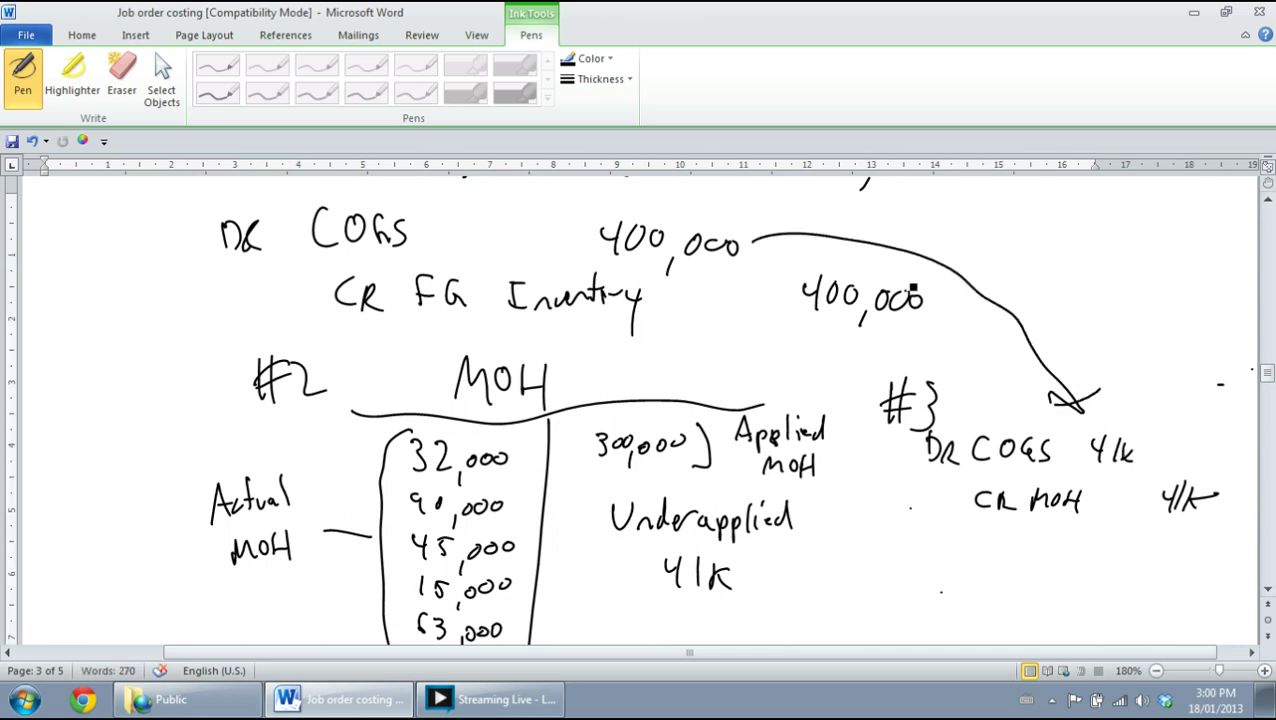
# - Write 441,000 as the COGS amount in the income statement and draw a subtotal line beneath it
pyautogui.moveTo(1267, 372); pyautogui.dragTo(1267, 443)
pyautogui.moveTo(699, 361)
pyautogui.mouseDown()
pyautogui.moveTo(750, 375)
pyautogui.moveTo(758, 397)
pyautogui.mouseUp()
pyautogui.moveTo(782, 366); pyautogui.dragTo(784, 363)
pyautogui.moveTo(795, 362); pyautogui.dragTo(813, 372)
pyautogui.moveTo(682, 385); pyautogui.dragTo(836, 389)
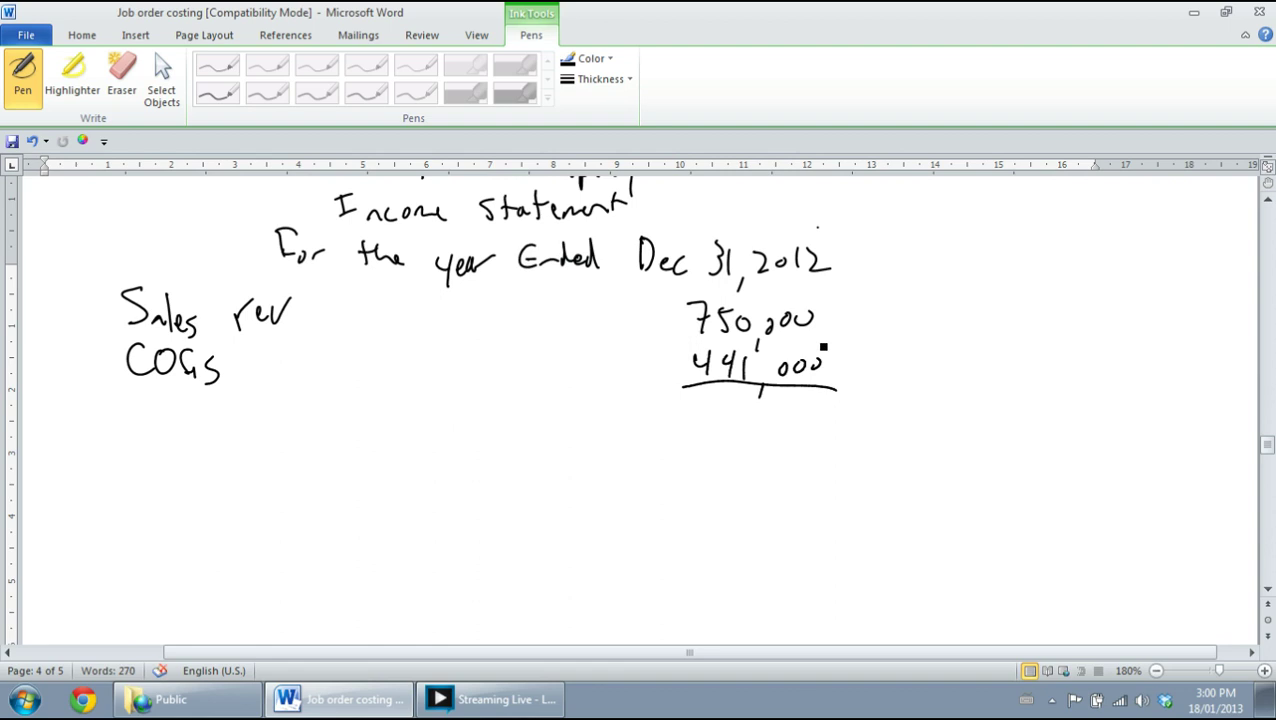
# - Handwrite a "Gross margin" line below COGS with the amount 309,000
pyautogui.moveTo(147, 400)
pyautogui.mouseDown()
pyautogui.moveTo(152, 416)
pyautogui.moveTo(258, 428)
pyautogui.mouseUp()
pyautogui.moveTo(262, 418)
pyautogui.mouseDown()
pyautogui.moveTo(274, 428)
pyautogui.moveTo(292, 415)
pyautogui.moveTo(300, 432)
pyautogui.mouseUp()
pyautogui.click(311, 409)
pyautogui.moveTo(308, 418)
pyautogui.mouseDown()
pyautogui.moveTo(310, 430)
pyautogui.moveTo(336, 430)
pyautogui.mouseUp()
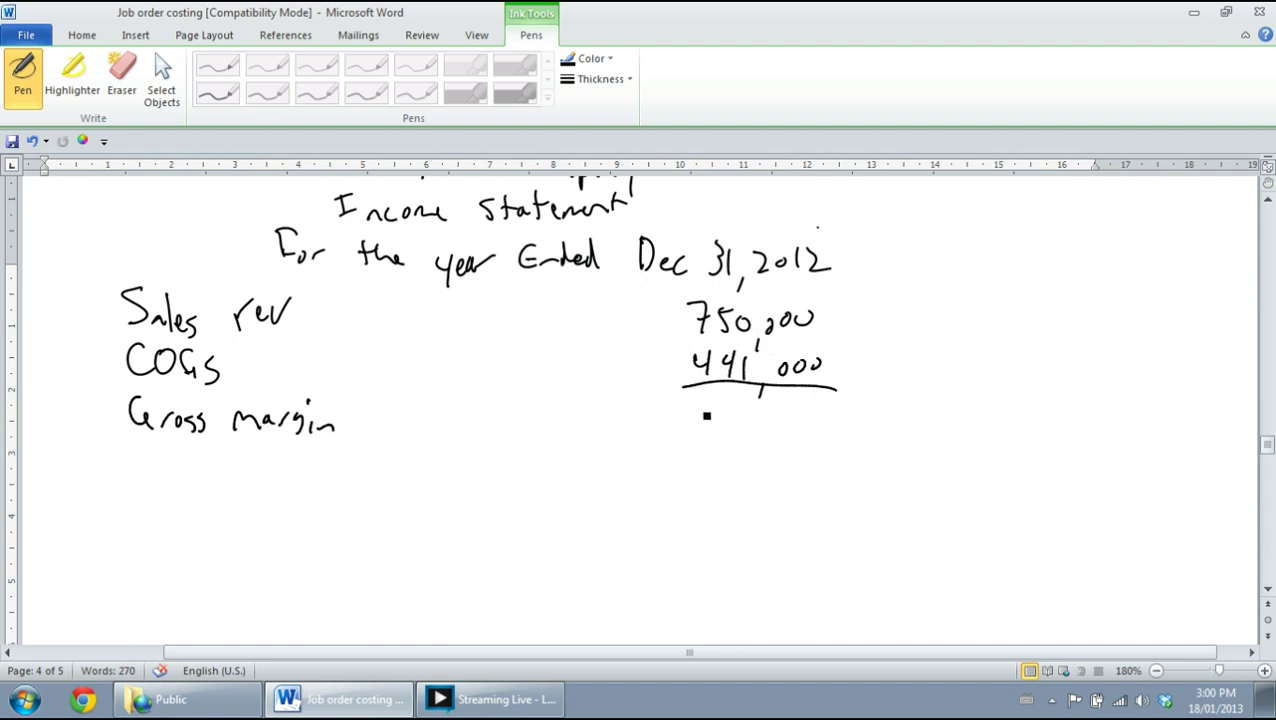
pyautogui.moveTo(702, 402)
pyautogui.mouseDown()
pyautogui.moveTo(700, 424)
pyautogui.moveTo(735, 413)
pyautogui.moveTo(746, 424)
pyautogui.mouseUp()
pyautogui.moveTo(758, 428); pyautogui.dragTo(756, 442)
pyautogui.moveTo(786, 410); pyautogui.dragTo(819, 414)
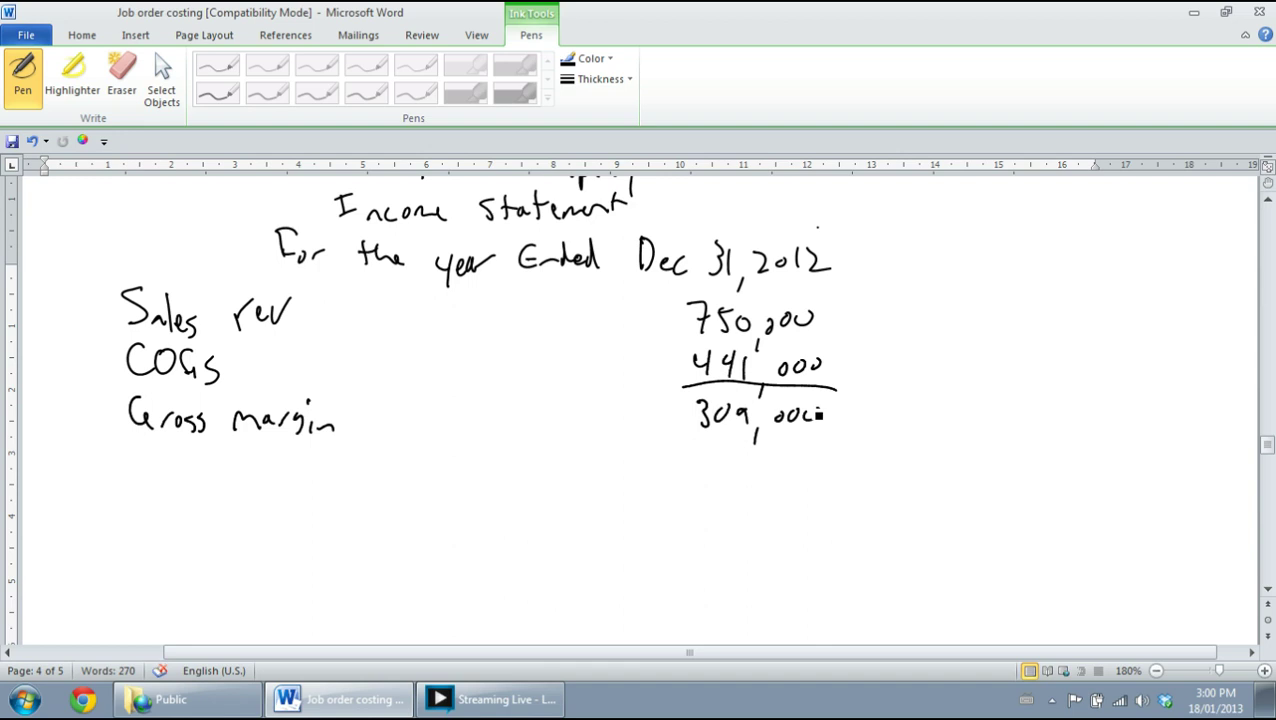
# - Handwrite the heading "Selling and Admin expenses" with an indented "Advertising expense" line of 35,000 beneath it
pyautogui.moveTo(139, 456)
pyautogui.mouseDown()
pyautogui.moveTo(122, 480)
pyautogui.moveTo(160, 472)
pyautogui.moveTo(197, 480)
pyautogui.moveTo(204, 496)
pyautogui.moveTo(263, 458)
pyautogui.moveTo(372, 484)
pyautogui.moveTo(468, 484)
pyautogui.moveTo(483, 468)
pyautogui.mouseUp()
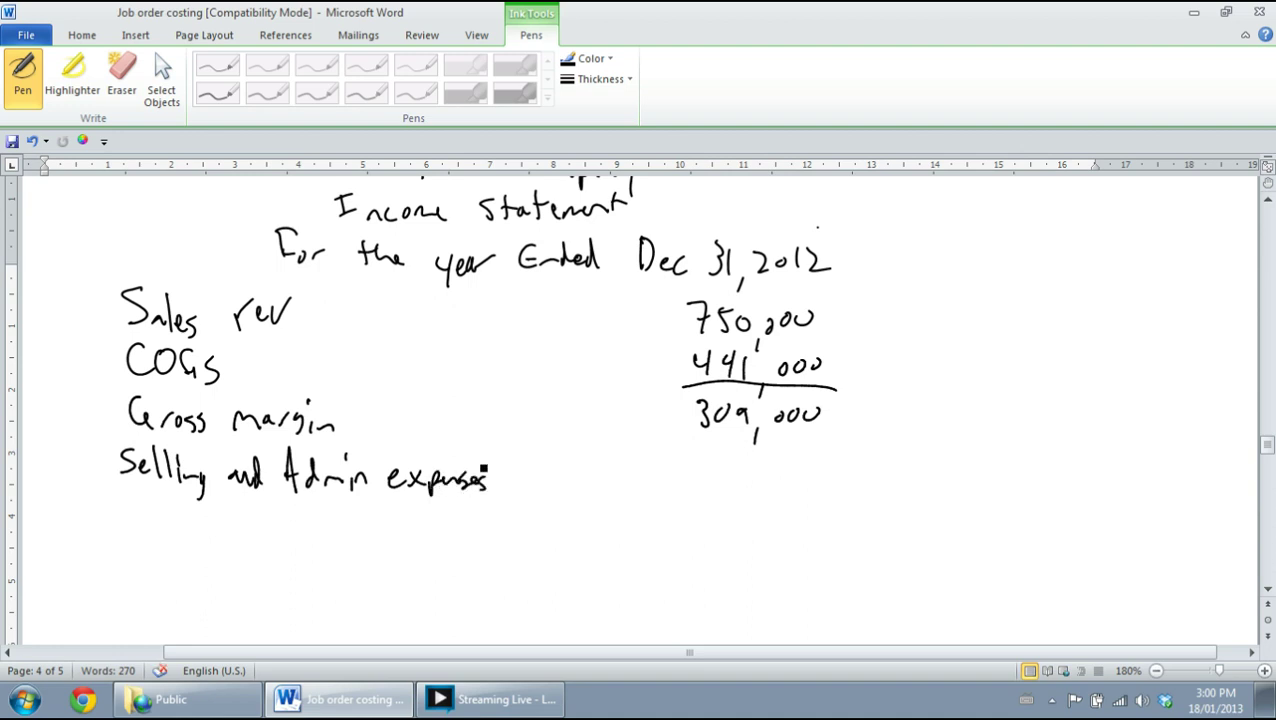
pyautogui.moveTo(1266, 442)
pyautogui.mouseDown()
pyautogui.moveTo(1268, 243)
pyautogui.moveTo(1267, 448)
pyautogui.mouseUp()
pyautogui.moveTo(168, 420)
pyautogui.mouseDown()
pyautogui.moveTo(171, 398)
pyautogui.moveTo(183, 418)
pyautogui.moveTo(214, 407)
pyautogui.moveTo(296, 440)
pyautogui.moveTo(322, 424)
pyautogui.moveTo(416, 428)
pyautogui.mouseUp()
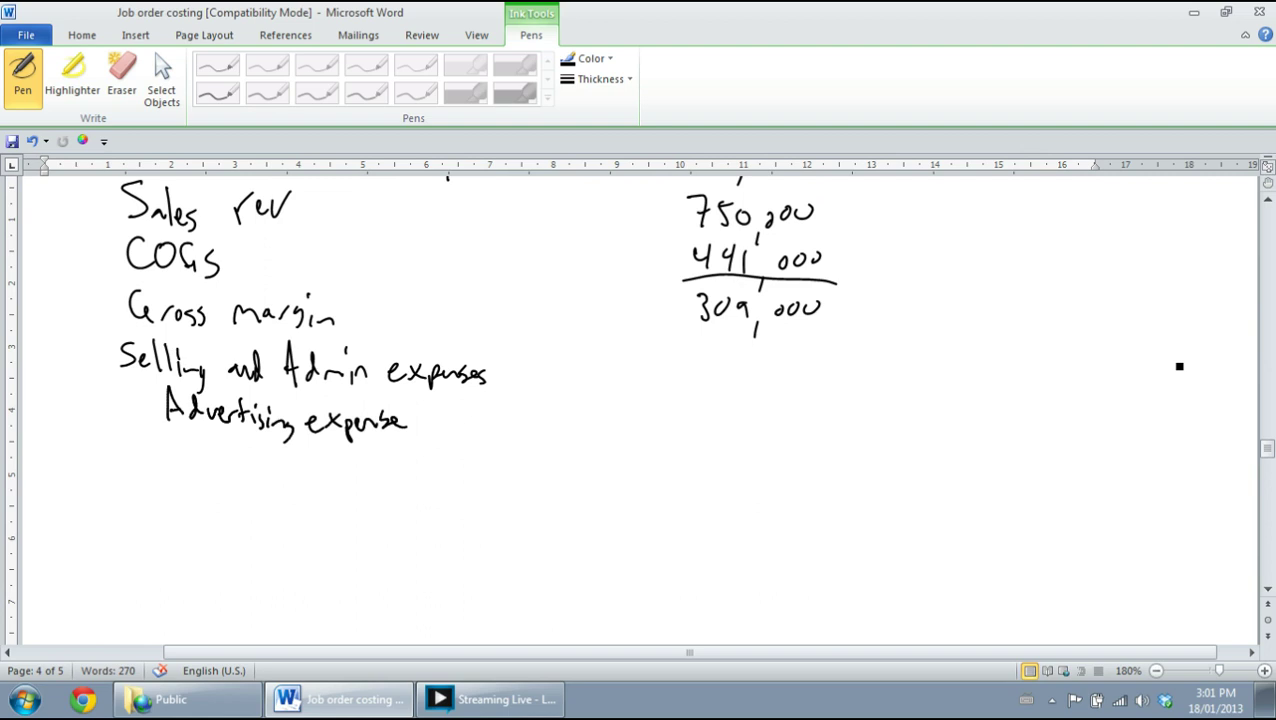
pyautogui.moveTo(1266, 447); pyautogui.dragTo(1258, 290)
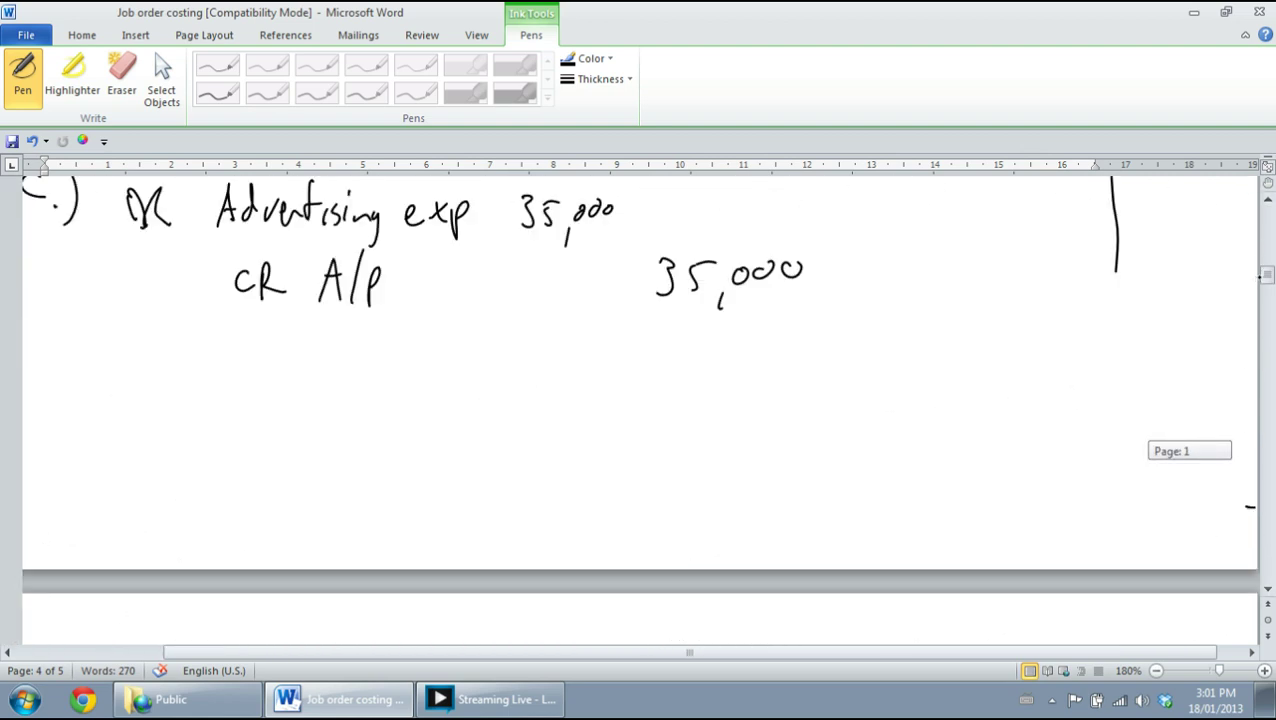
pyautogui.moveTo(1265, 272); pyautogui.dragTo(1265, 452)
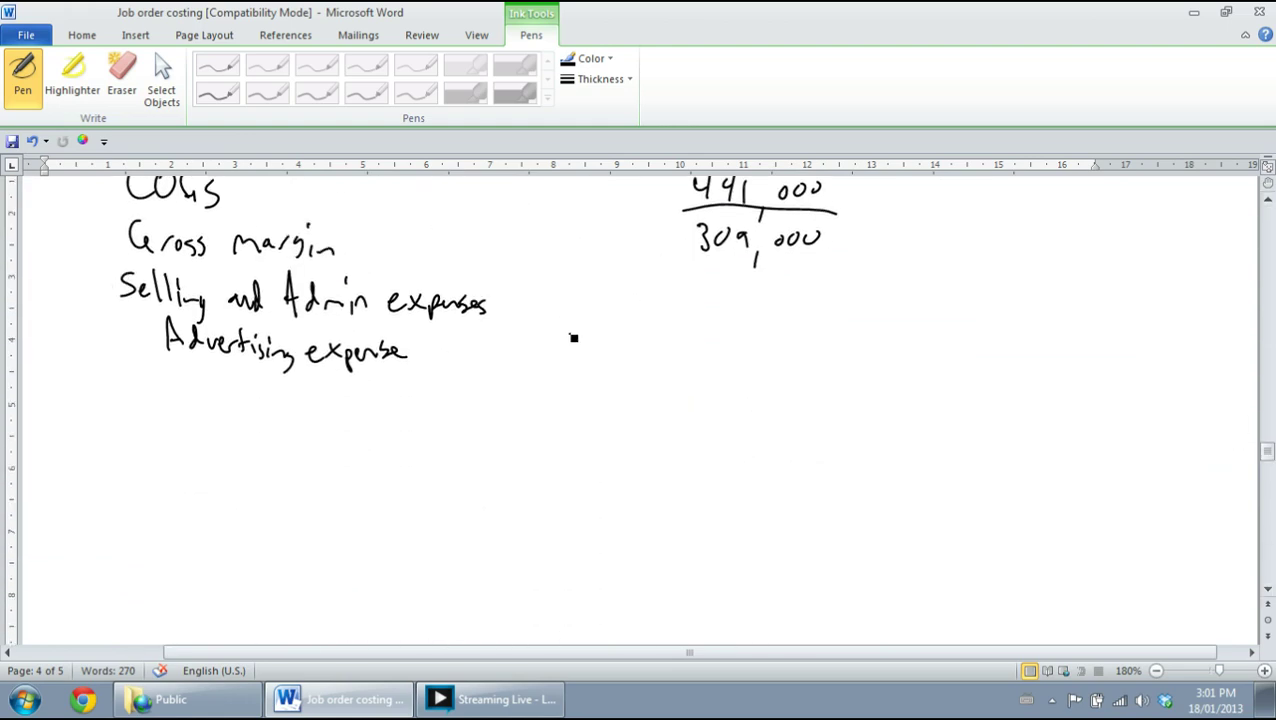
pyautogui.moveTo(571, 334)
pyautogui.mouseDown()
pyautogui.moveTo(573, 360)
pyautogui.moveTo(592, 360)
pyautogui.mouseUp()
pyautogui.moveTo(618, 365); pyautogui.dragTo(646, 352)
pyautogui.moveTo(660, 348); pyautogui.dragTo(661, 362)
# - Add an "S&A salaries exp" line of 125,000 below the advertising expense
pyautogui.moveTo(1265, 445)
pyautogui.mouseDown()
pyautogui.moveTo(1265, 273)
pyautogui.moveTo(1267, 450)
pyautogui.mouseUp()
pyautogui.moveTo(171, 377)
pyautogui.mouseDown()
pyautogui.moveTo(161, 397)
pyautogui.moveTo(182, 372)
pyautogui.moveTo(200, 398)
pyautogui.moveTo(216, 371)
pyautogui.moveTo(280, 398)
pyautogui.moveTo(380, 398)
pyautogui.mouseUp()
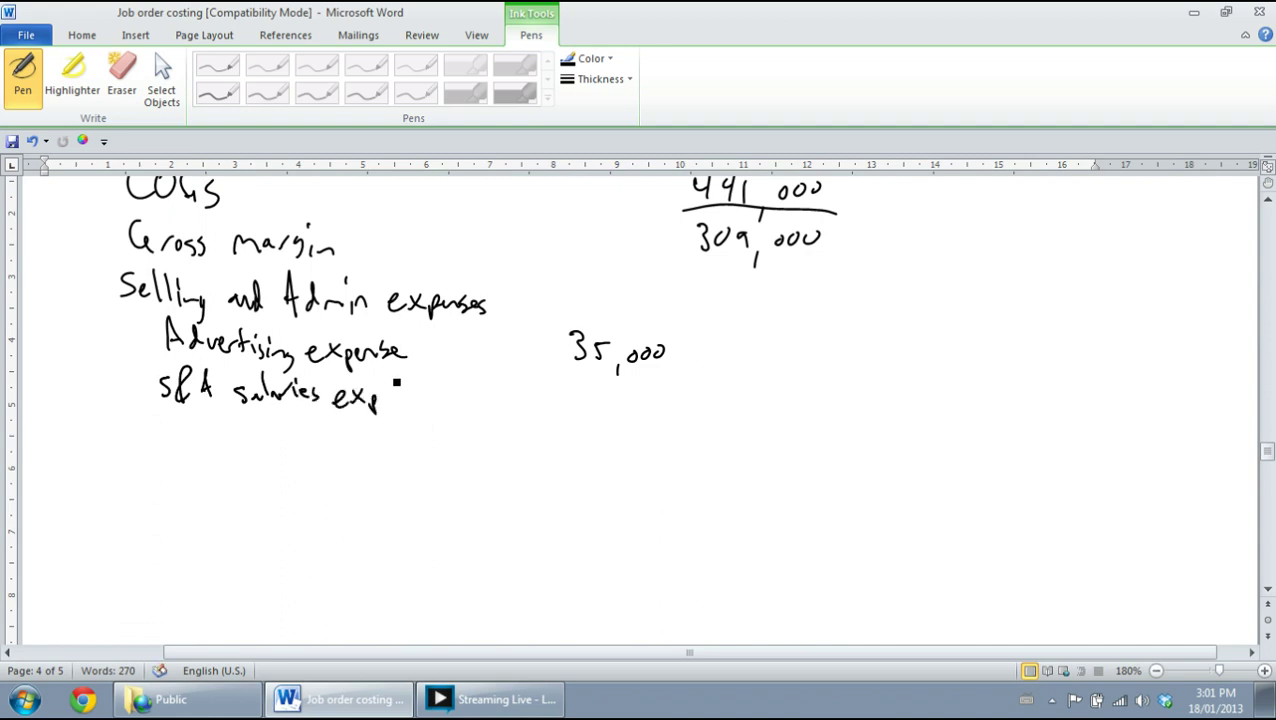
pyautogui.moveTo(568, 384)
pyautogui.mouseDown()
pyautogui.moveTo(568, 412)
pyautogui.moveTo(643, 410)
pyautogui.mouseUp()
pyautogui.moveTo(655, 405); pyautogui.dragTo(670, 410)
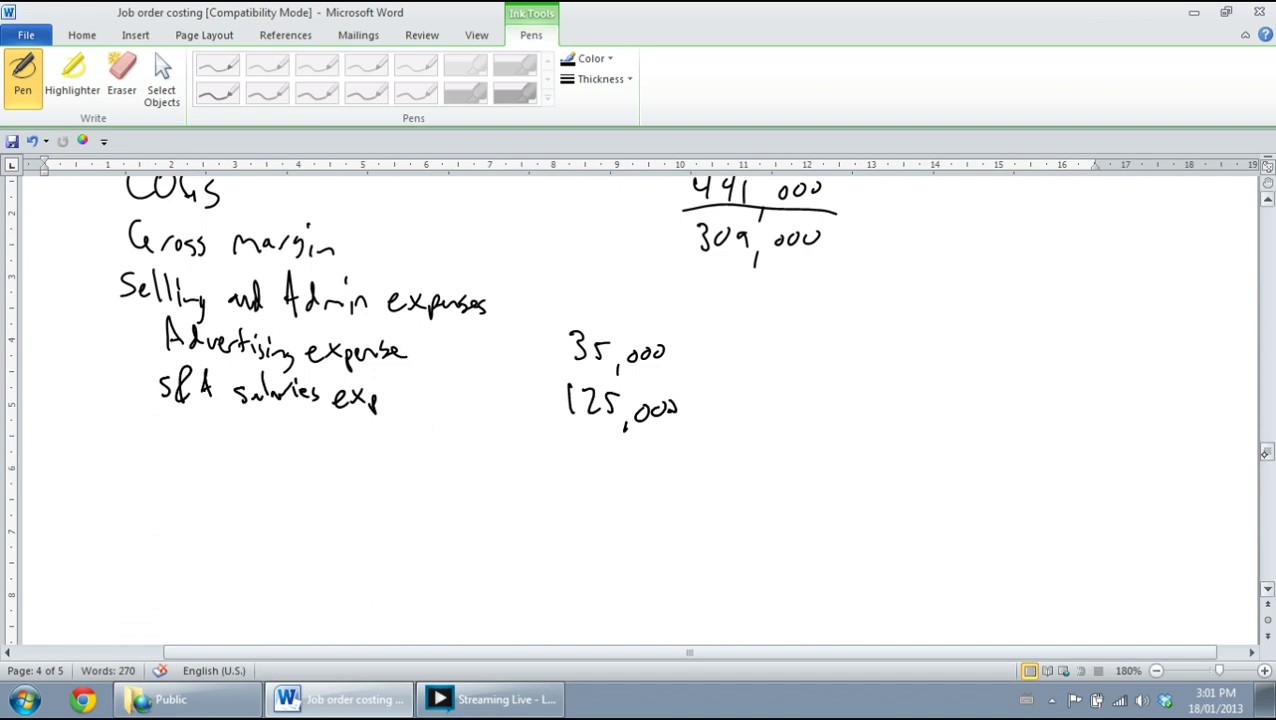
# - Add an "Insurance exp" line of 10,000 below the salaries expense
pyautogui.moveTo(1265, 450)
pyautogui.mouseDown()
pyautogui.moveTo(1266, 290)
pyautogui.moveTo(1267, 447)
pyautogui.mouseUp()
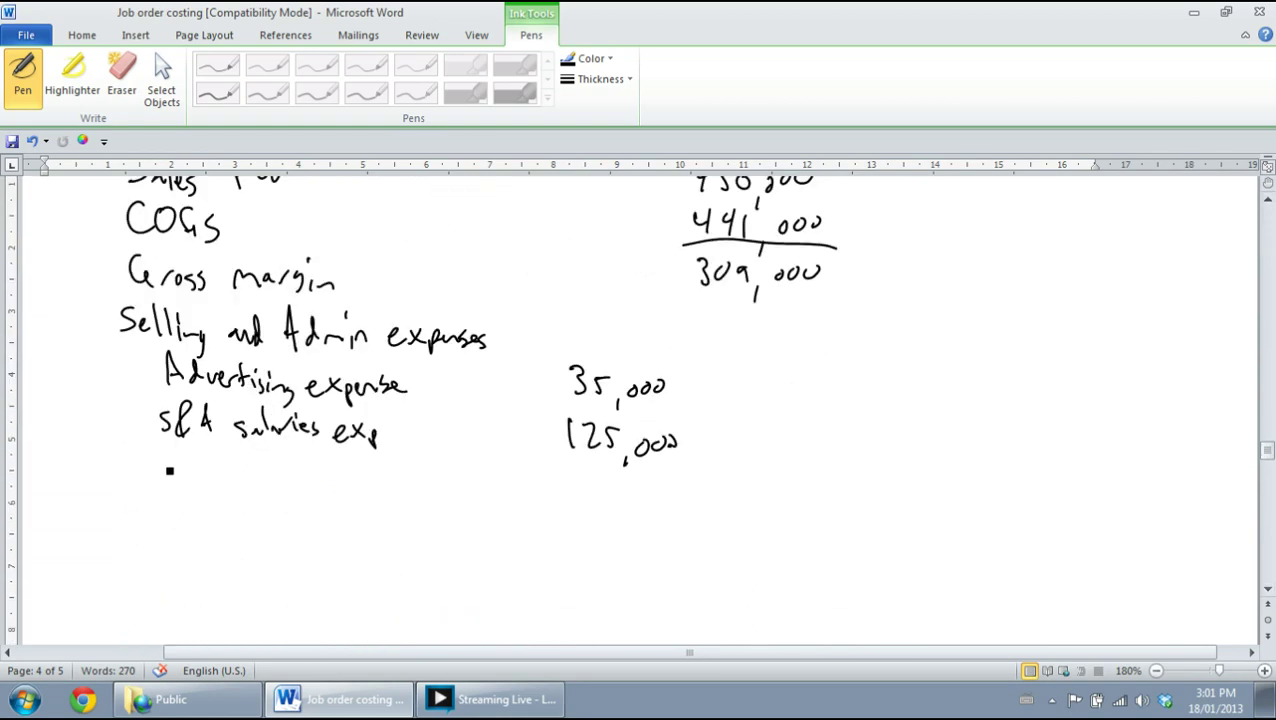
pyautogui.moveTo(175, 483); pyautogui.dragTo(378, 462)
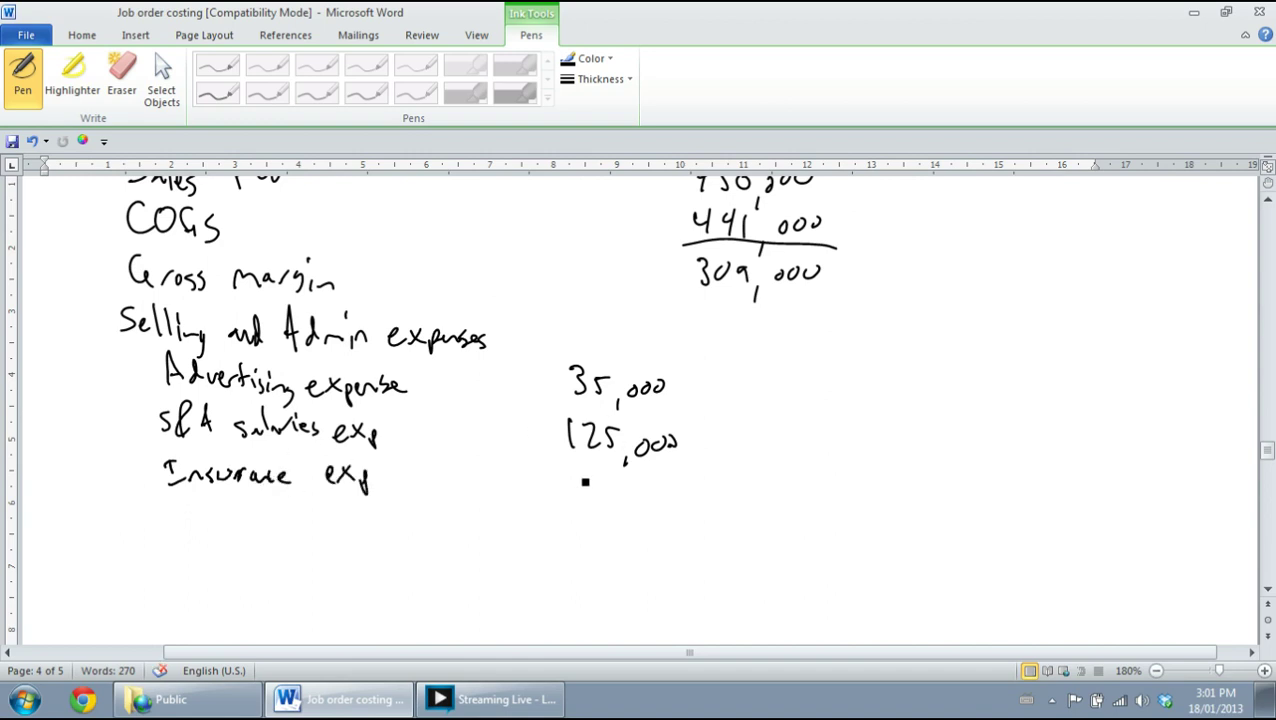
pyautogui.moveTo(632, 495); pyautogui.dragTo(670, 501)
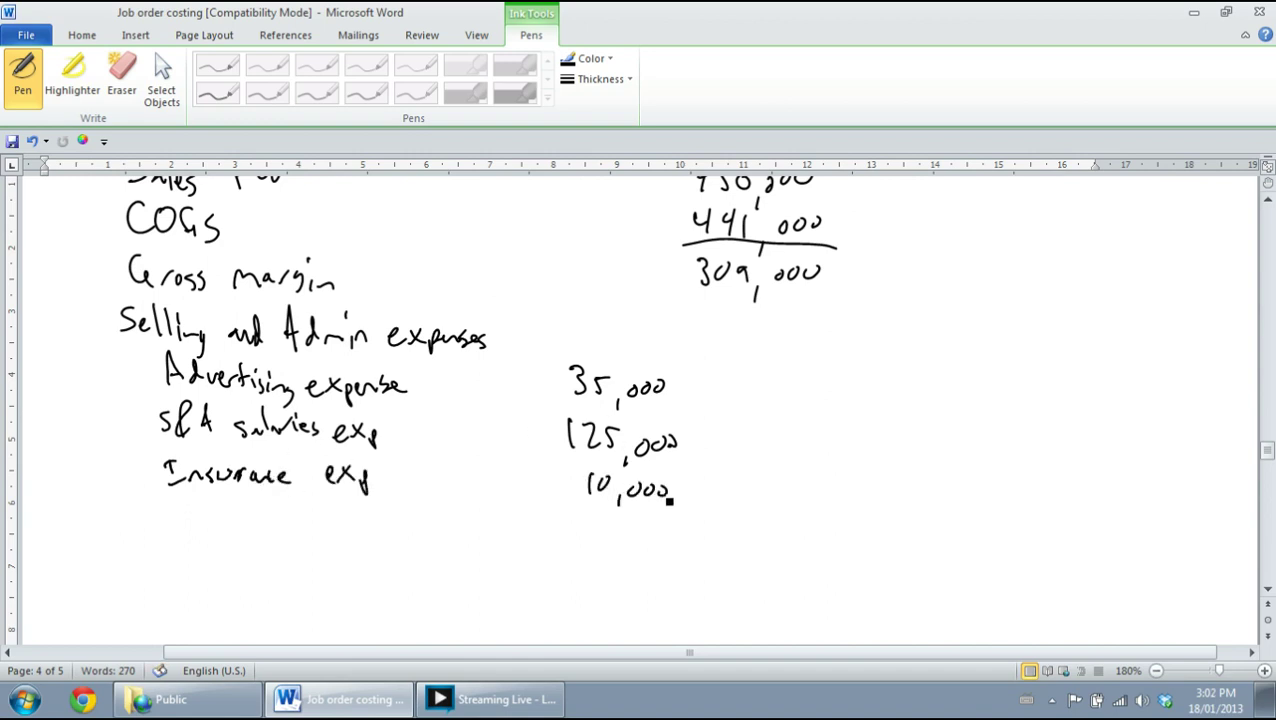
# - Check the depreciation journal entry on page 2 and add a "Depreciation exp" line of 27,000 below the insurance expense
pyautogui.moveTo(1256, 467); pyautogui.dragTo(1263, 325)
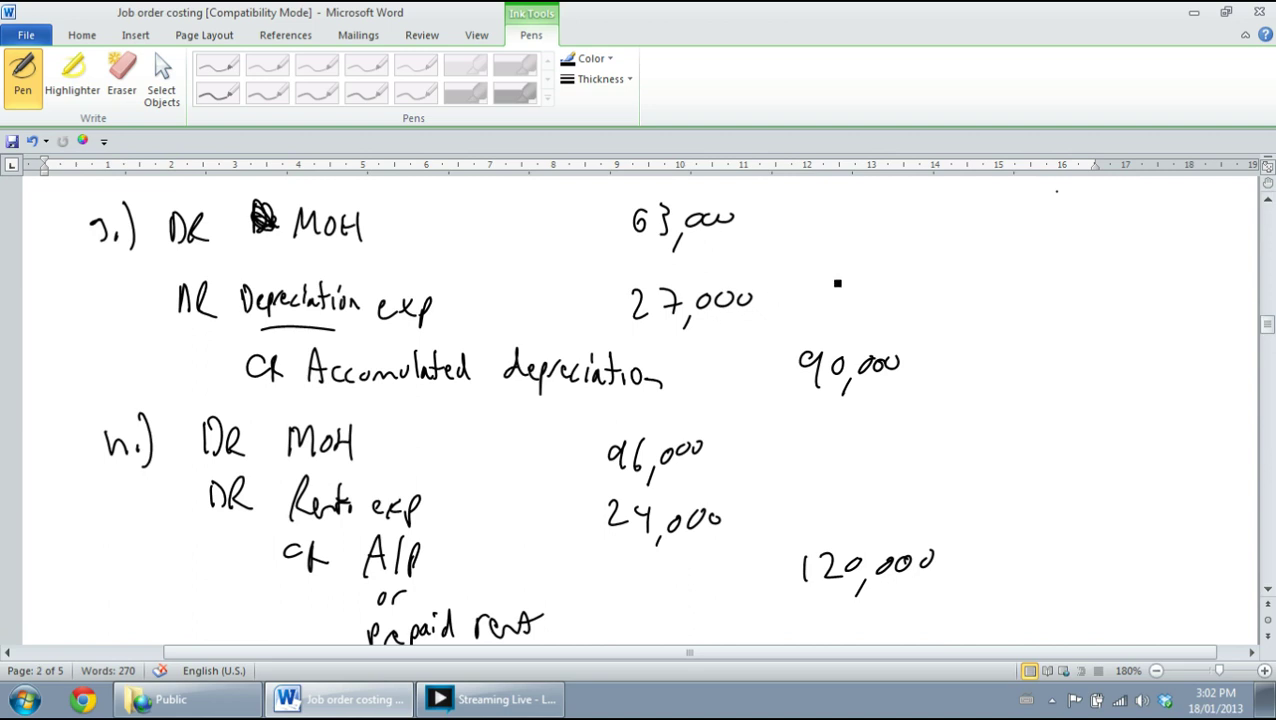
pyautogui.moveTo(1264, 325); pyautogui.dragTo(1264, 453)
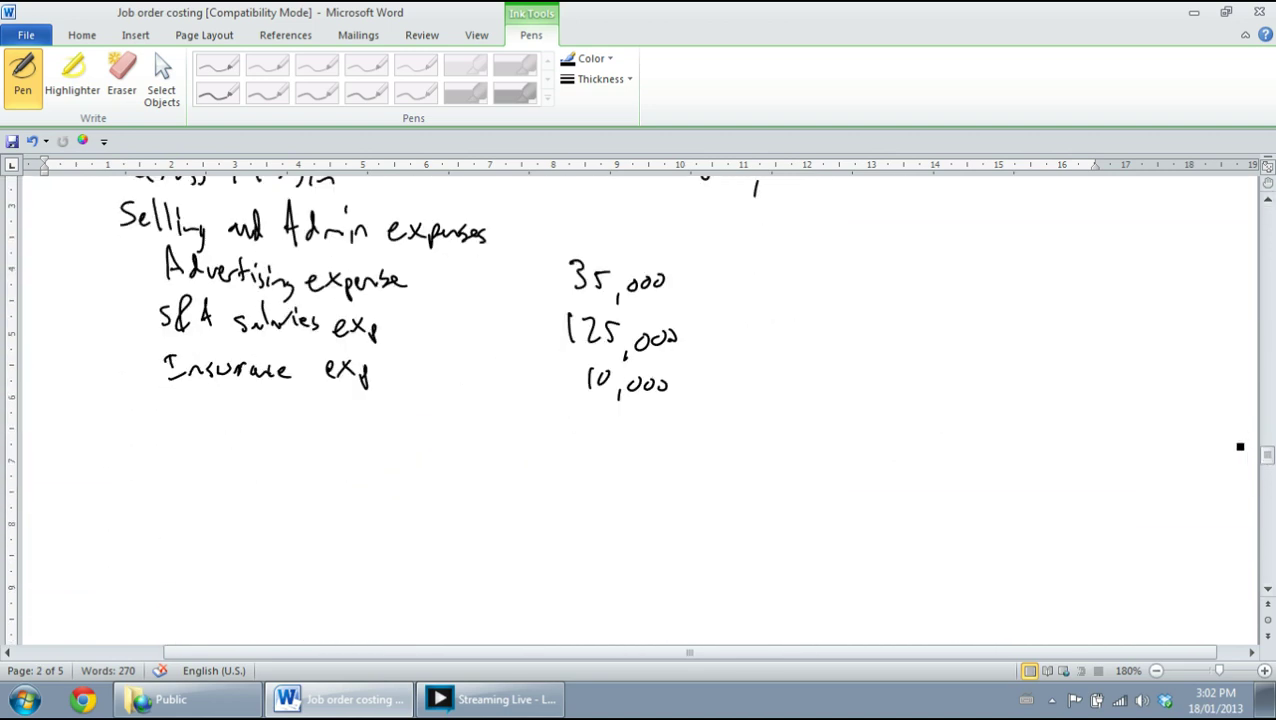
pyautogui.moveTo(176, 405)
pyautogui.mouseDown()
pyautogui.moveTo(260, 428)
pyautogui.moveTo(406, 413)
pyautogui.moveTo(421, 433)
pyautogui.mouseUp()
pyautogui.moveTo(580, 412)
pyautogui.mouseDown()
pyautogui.moveTo(598, 435)
pyautogui.moveTo(679, 427)
pyautogui.mouseUp()
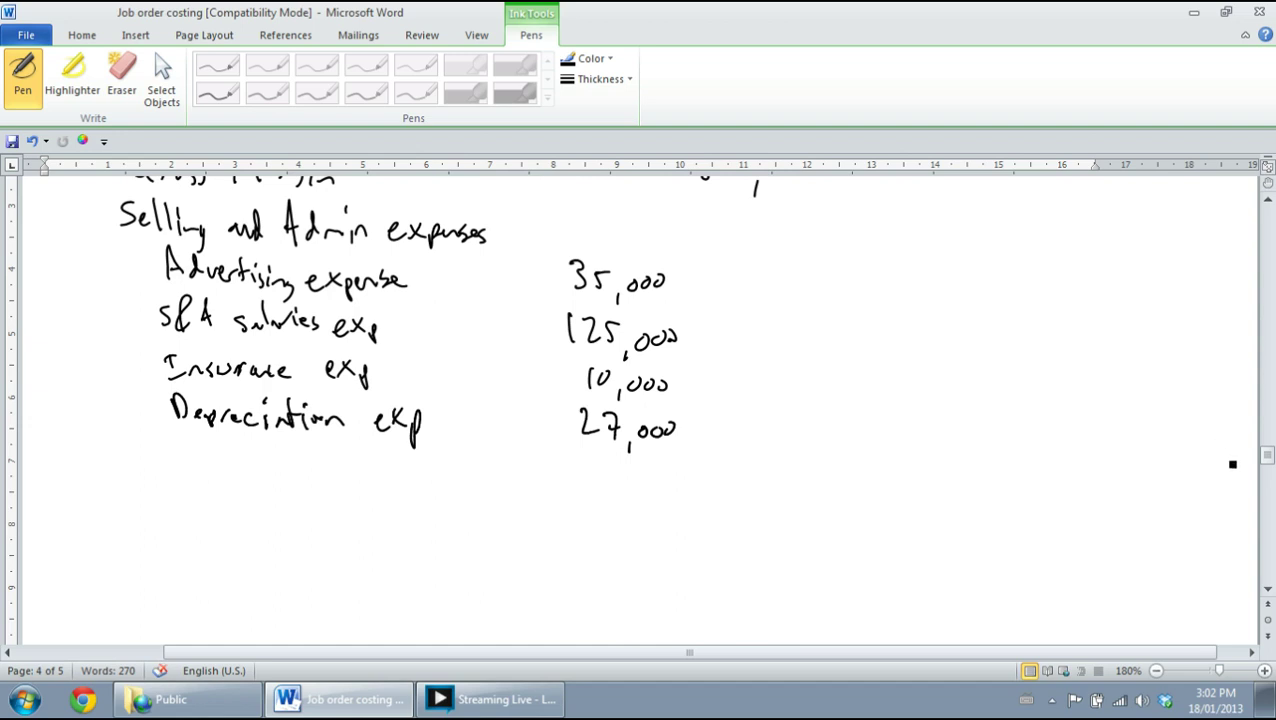
# - Add a "Rent exp" line of 24,000 below the depreciation expense
pyautogui.moveTo(1266, 455)
pyautogui.mouseDown()
pyautogui.moveTo(1266, 327)
pyautogui.moveTo(1266, 457)
pyautogui.mouseUp()
pyautogui.moveTo(182, 372); pyautogui.dragTo(276, 389)
pyautogui.moveTo(578, 390)
pyautogui.mouseDown()
pyautogui.moveTo(596, 412)
pyautogui.moveTo(626, 402)
pyautogui.mouseUp()
pyautogui.moveTo(618, 388)
pyautogui.mouseDown()
pyautogui.moveTo(618, 414)
pyautogui.moveTo(665, 405)
pyautogui.mouseUp()
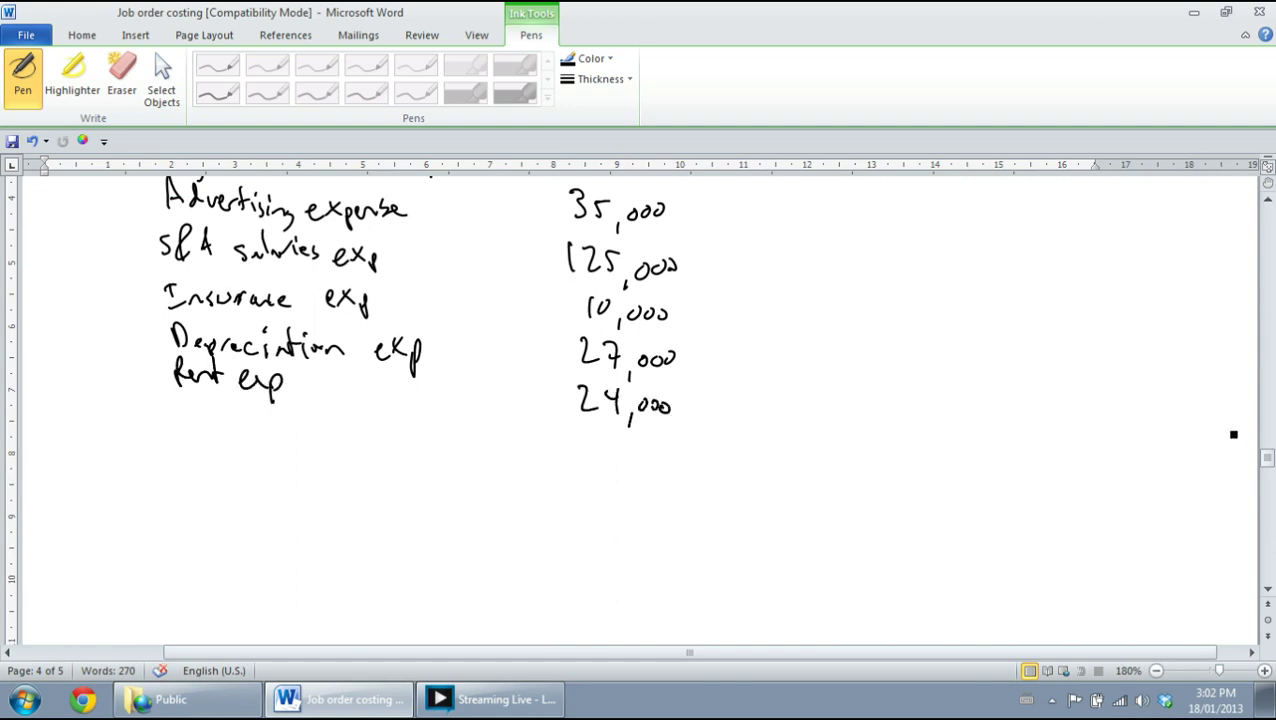
# - Draw a total line under the expense amounts and write the label "Total Selling and Admin exp"
pyautogui.moveTo(1267, 457)
pyautogui.mouseDown()
pyautogui.moveTo(1267, 330)
pyautogui.moveTo(1266, 455)
pyautogui.mouseUp()
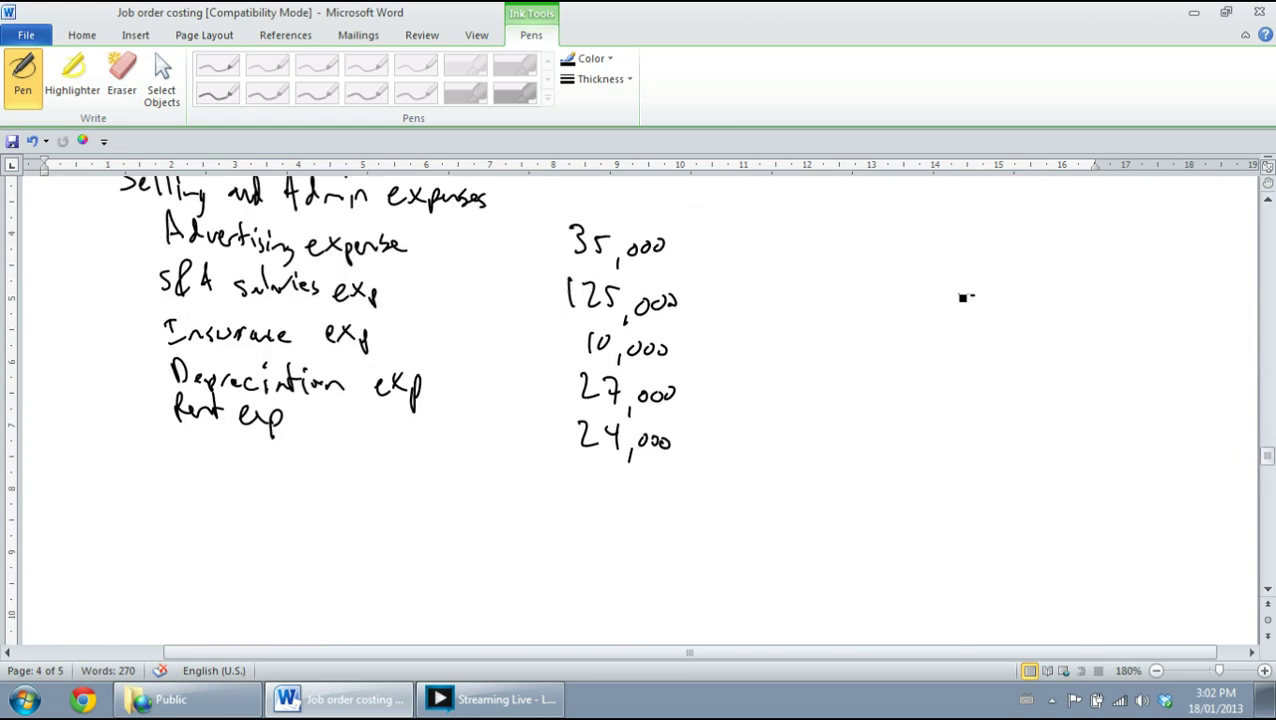
pyautogui.moveTo(583, 476); pyautogui.dragTo(673, 478)
pyautogui.moveTo(144, 467)
pyautogui.mouseDown()
pyautogui.moveTo(146, 504)
pyautogui.moveTo(280, 492)
pyautogui.moveTo(330, 496)
pyautogui.moveTo(330, 514)
pyautogui.moveTo(380, 498)
pyautogui.moveTo(420, 510)
pyautogui.moveTo(458, 492)
pyautogui.moveTo(530, 510)
pyautogui.moveTo(522, 517)
pyautogui.mouseUp()
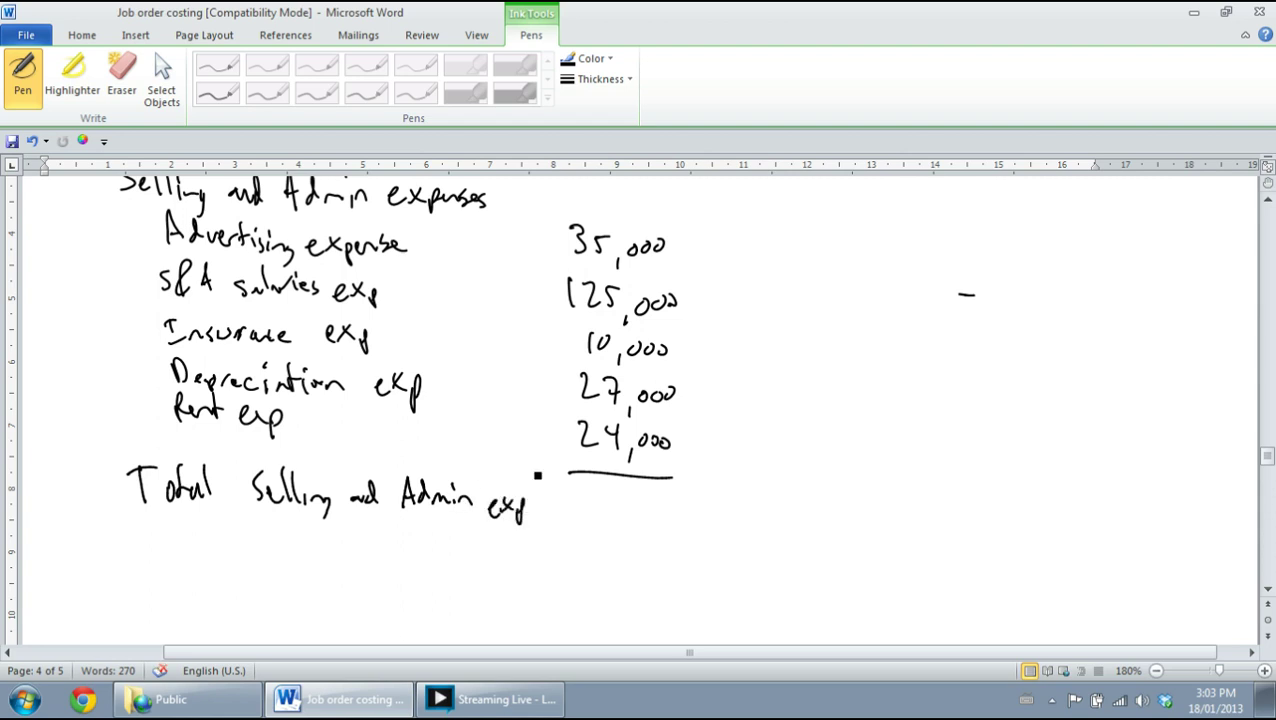
# - Open Calculator and add the expense amounts in thousands: 35 + 125 + 10 + 27 + 24
pyautogui.press('super')
pyautogui.press('Escape')
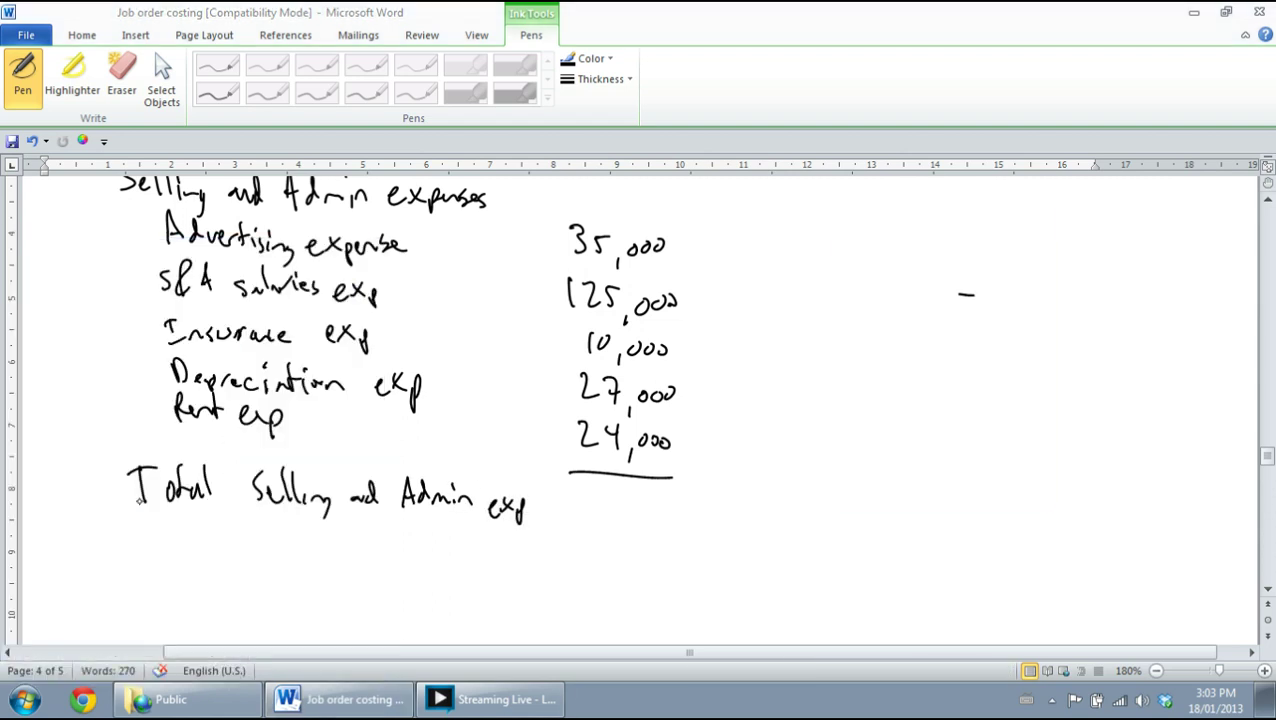
pyautogui.write('35')
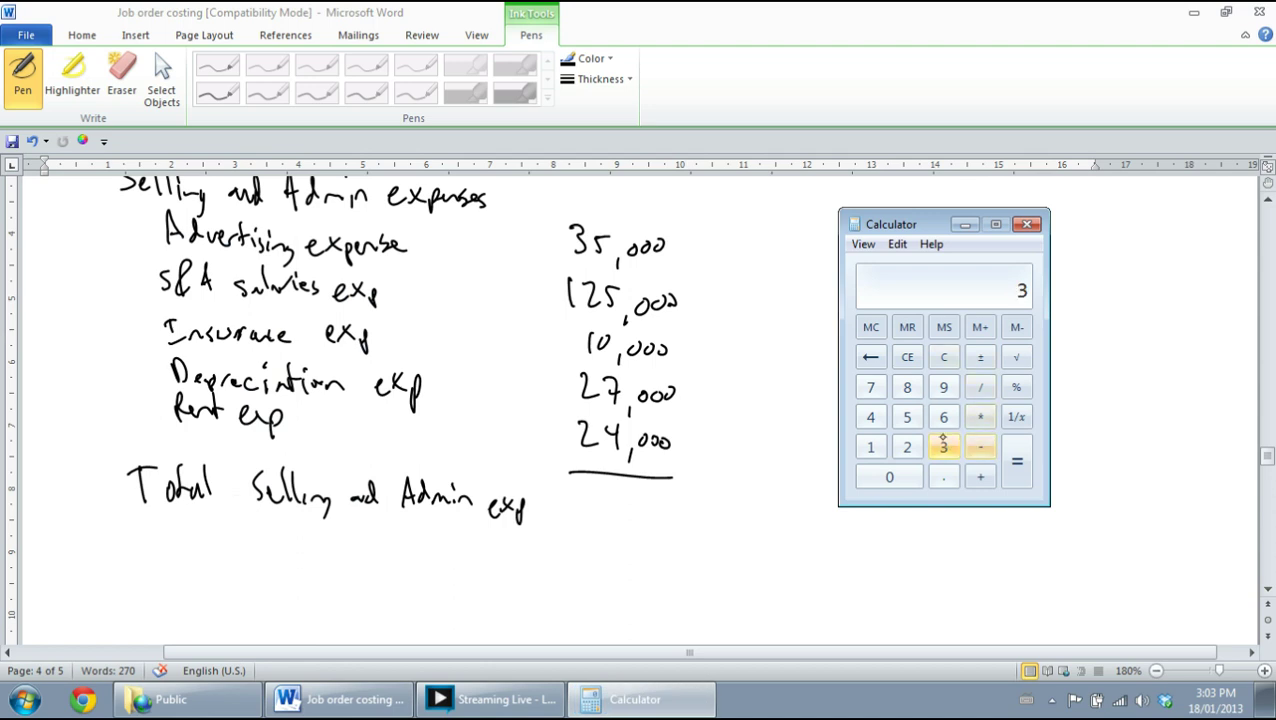
pyautogui.click(977, 477)
pyautogui.write('125')
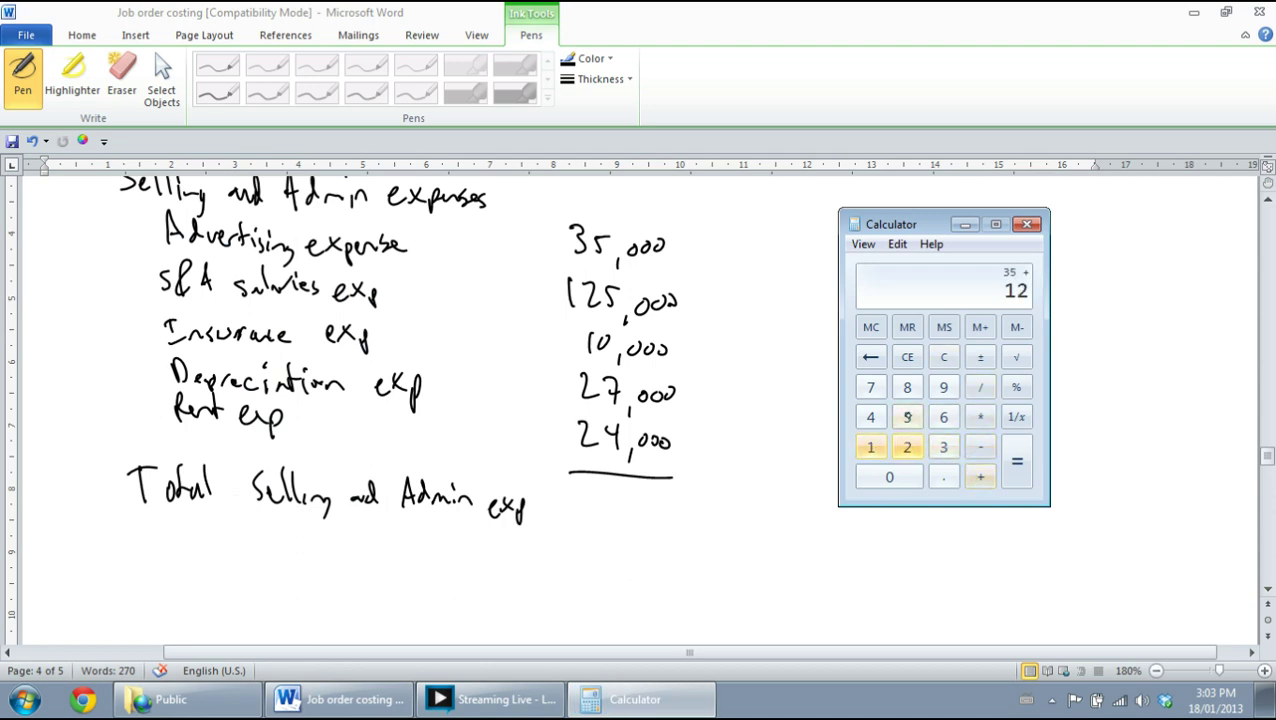
pyautogui.click(967, 481)
pyautogui.write('10')
pyautogui.click(981, 477)
pyautogui.write('27')
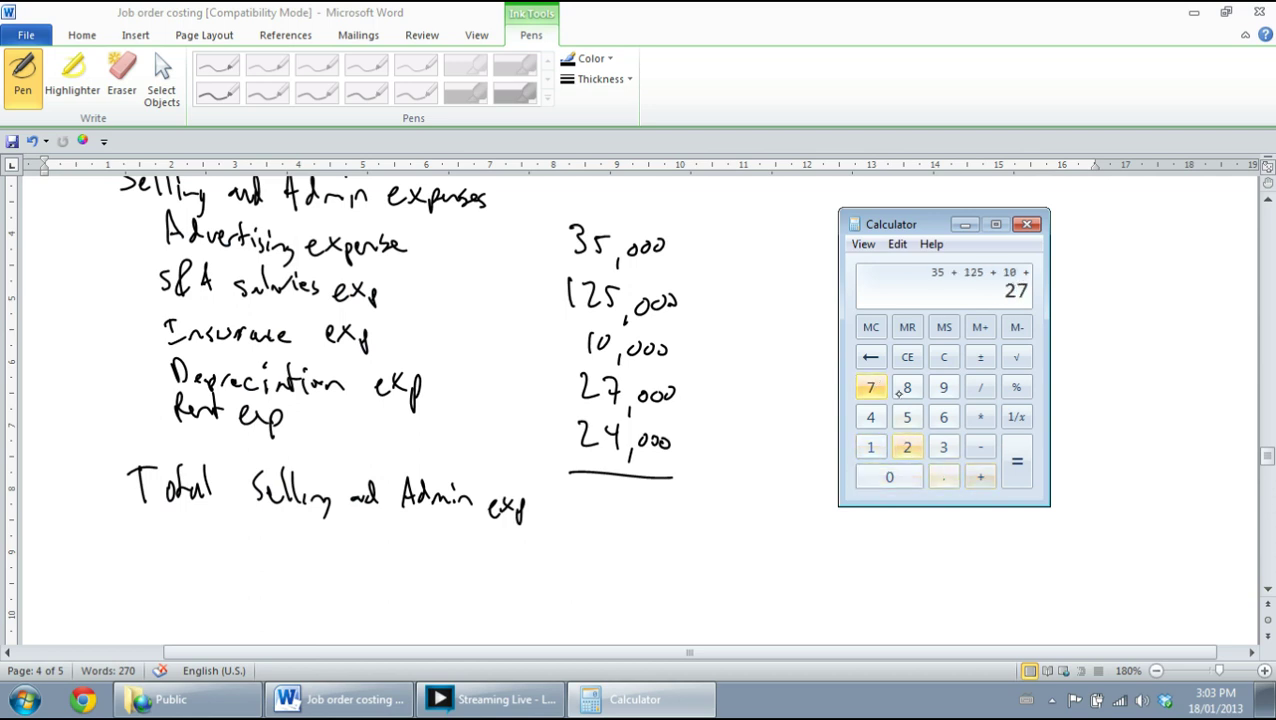
pyautogui.click(969, 468)
pyautogui.write('24')
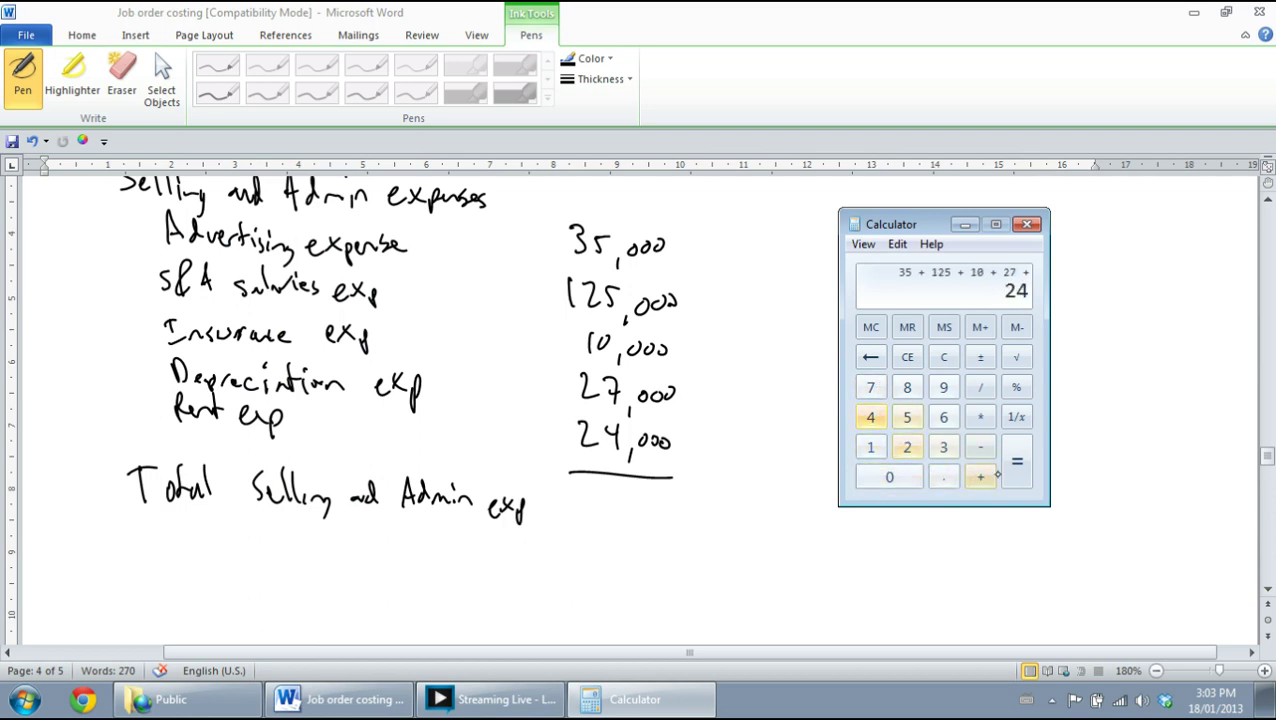
pyautogui.click(1016, 460)
# - In the Word document, write the total expense amount 221,000 in the outer amount column, striking out and erasing the copy written in the inner column
pyautogui.click(596, 503)
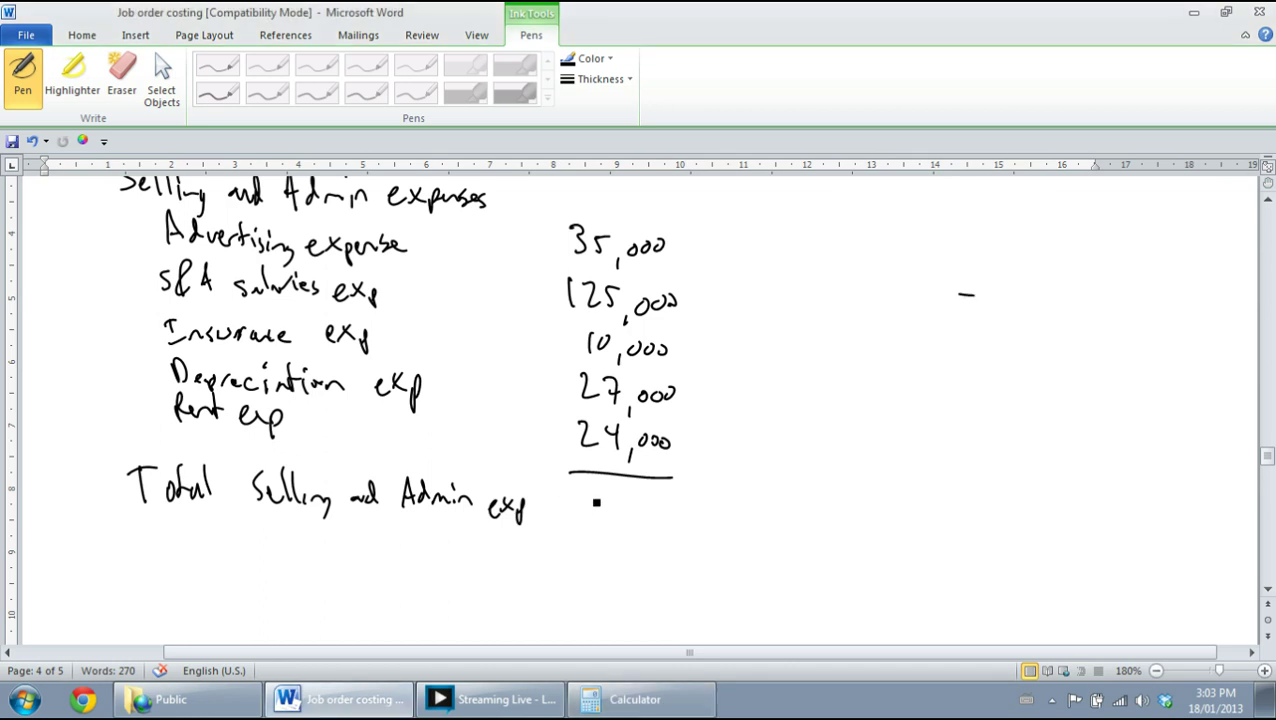
pyautogui.moveTo(576, 501)
pyautogui.mouseDown()
pyautogui.moveTo(592, 525)
pyautogui.moveTo(612, 524)
pyautogui.mouseUp()
pyautogui.moveTo(620, 494); pyautogui.dragTo(631, 538)
pyautogui.moveTo(645, 506)
pyautogui.mouseDown()
pyautogui.moveTo(647, 519)
pyautogui.moveTo(672, 506)
pyautogui.mouseUp()
pyautogui.moveTo(572, 518)
pyautogui.mouseDown()
pyautogui.moveTo(680, 514)
pyautogui.moveTo(666, 508)
pyautogui.moveTo(752, 520)
pyautogui.mouseUp()
pyautogui.moveTo(760, 499); pyautogui.dragTo(766, 538)
pyautogui.moveTo(790, 510); pyautogui.dragTo(799, 512)
pyautogui.moveTo(811, 511); pyautogui.dragTo(815, 515)
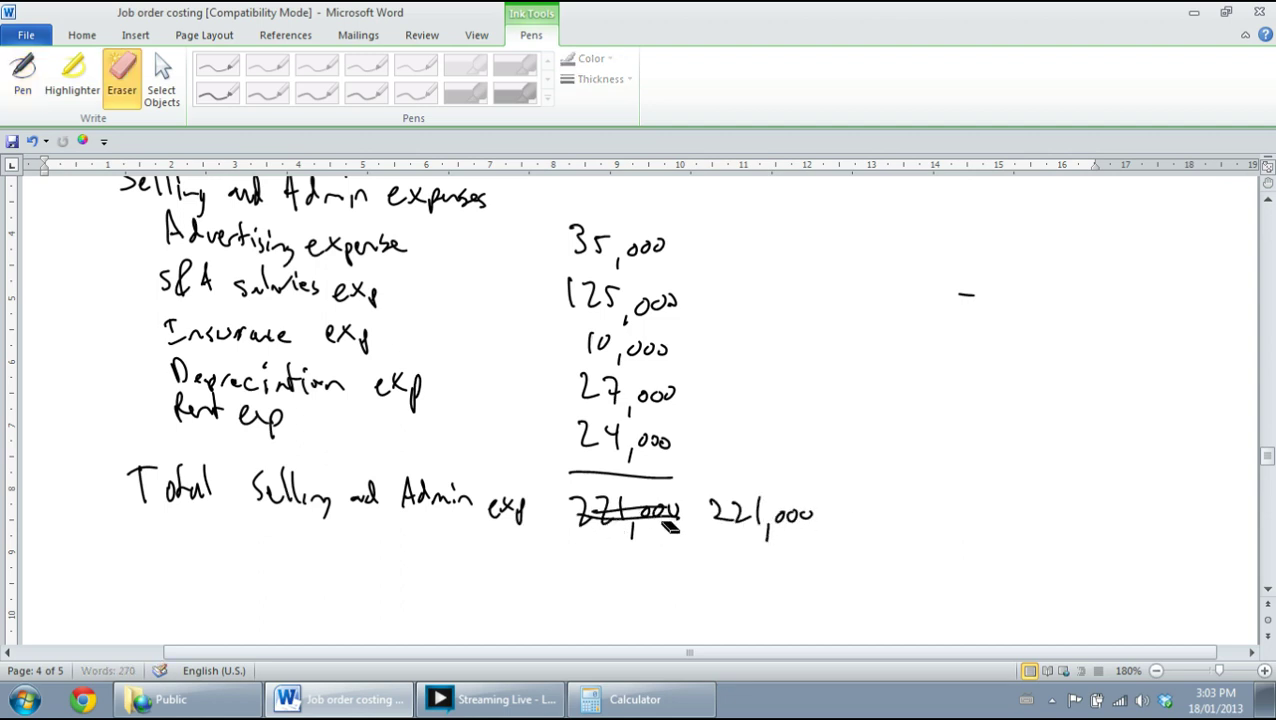
pyautogui.moveTo(643, 489)
pyautogui.mouseDown()
pyautogui.moveTo(645, 520)
pyautogui.moveTo(675, 518)
pyautogui.moveTo(590, 521)
pyautogui.mouseUp()
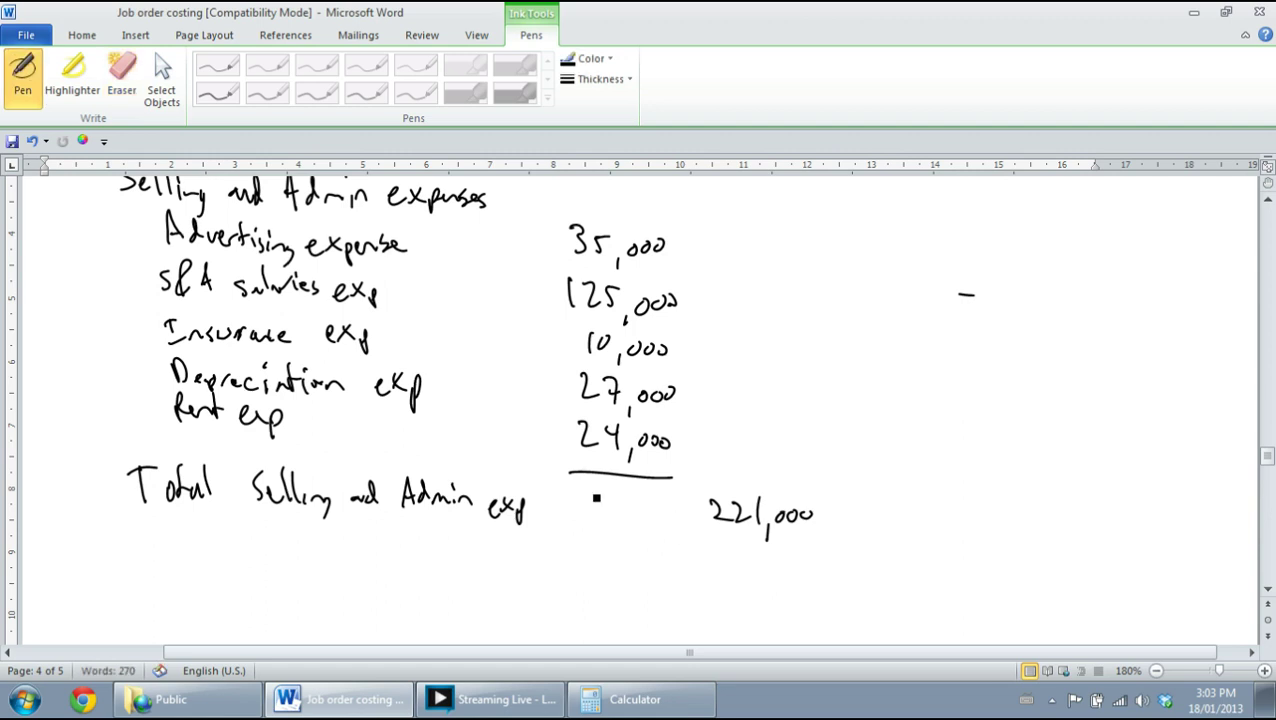
# - Check the gross margin in the statement and subtract the total expenses from it in Calculator, in thousands: 309 - 221
pyautogui.moveTo(1240, 453)
pyautogui.mouseDown()
pyautogui.moveTo(1252, 442)
pyautogui.moveTo(1254, 460)
pyautogui.mouseUp()
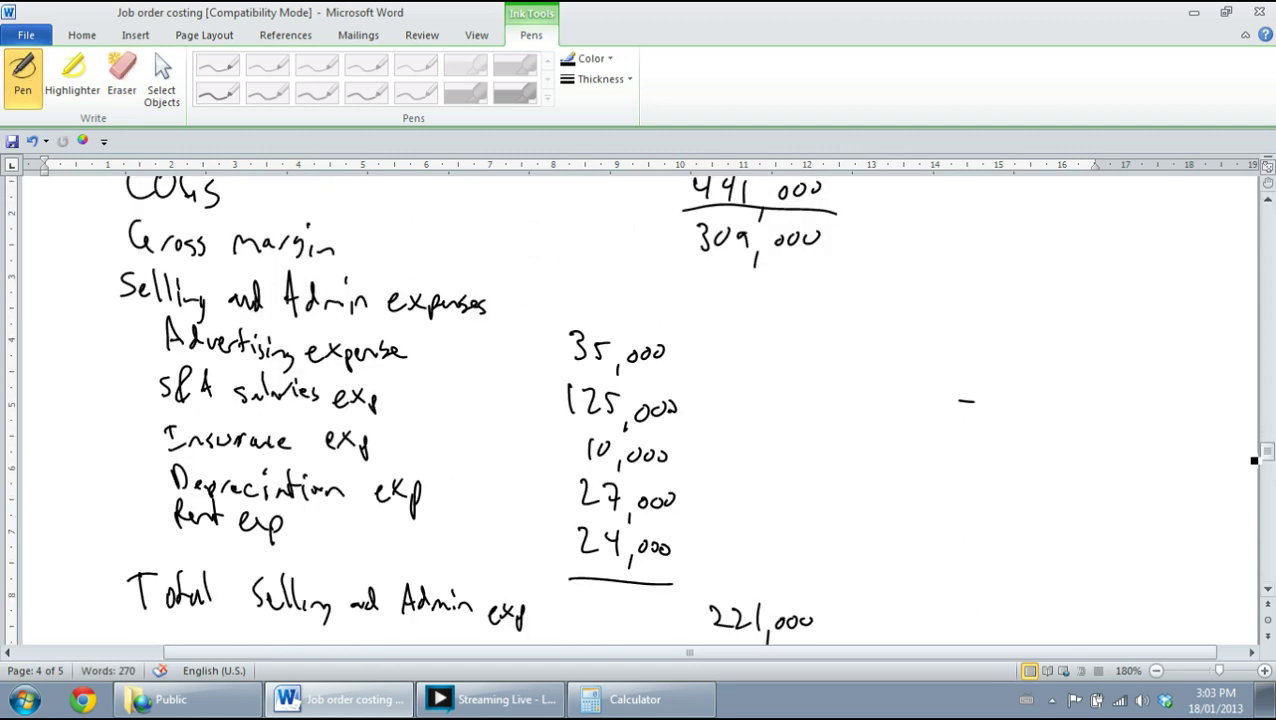
pyautogui.moveTo(1262, 452); pyautogui.dragTo(1265, 451)
pyautogui.click(635, 699)
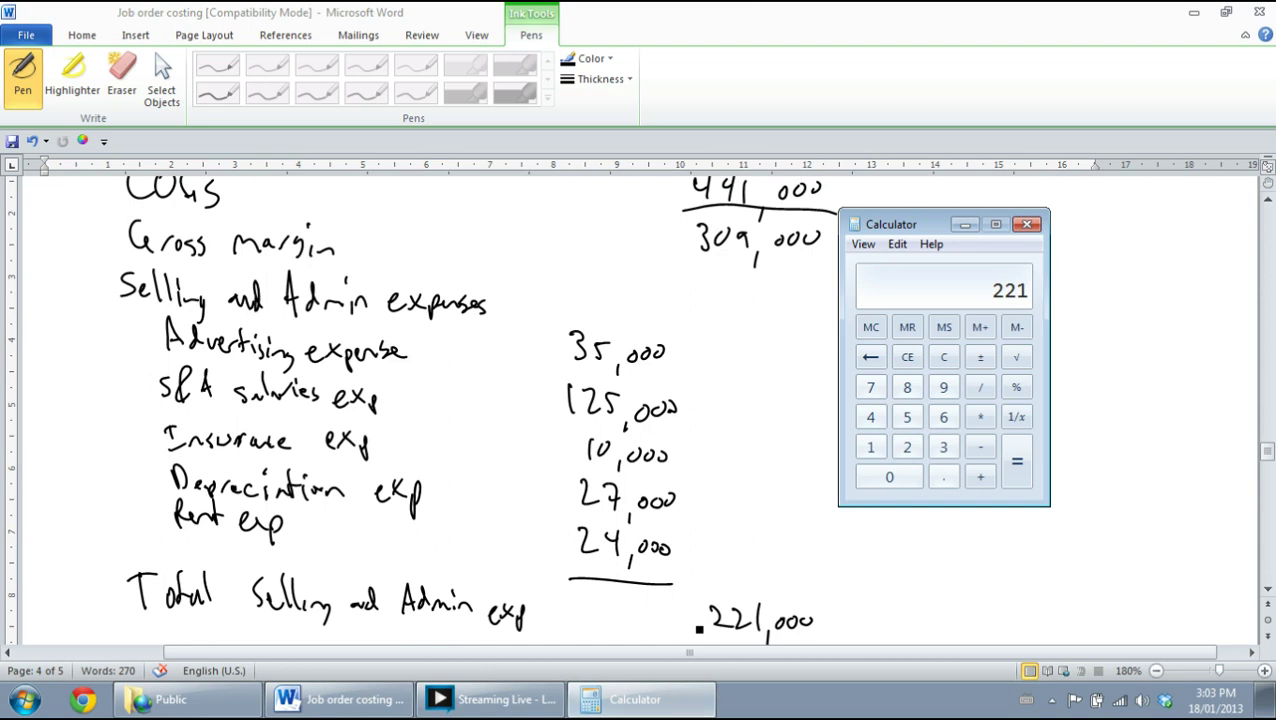
pyautogui.click(943, 447)
pyautogui.click(889, 477)
pyautogui.click(943, 387)
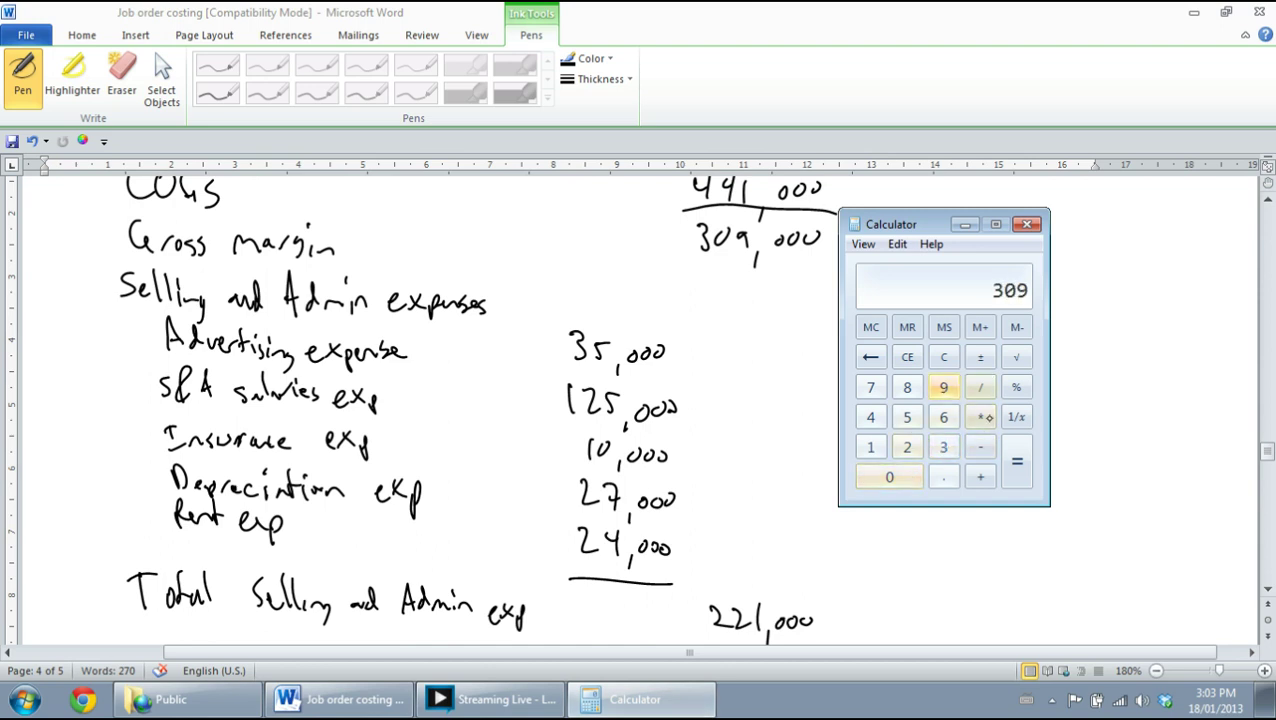
pyautogui.click(980, 449)
pyautogui.click(907, 447)
pyautogui.click(907, 447)
pyautogui.click(870, 447)
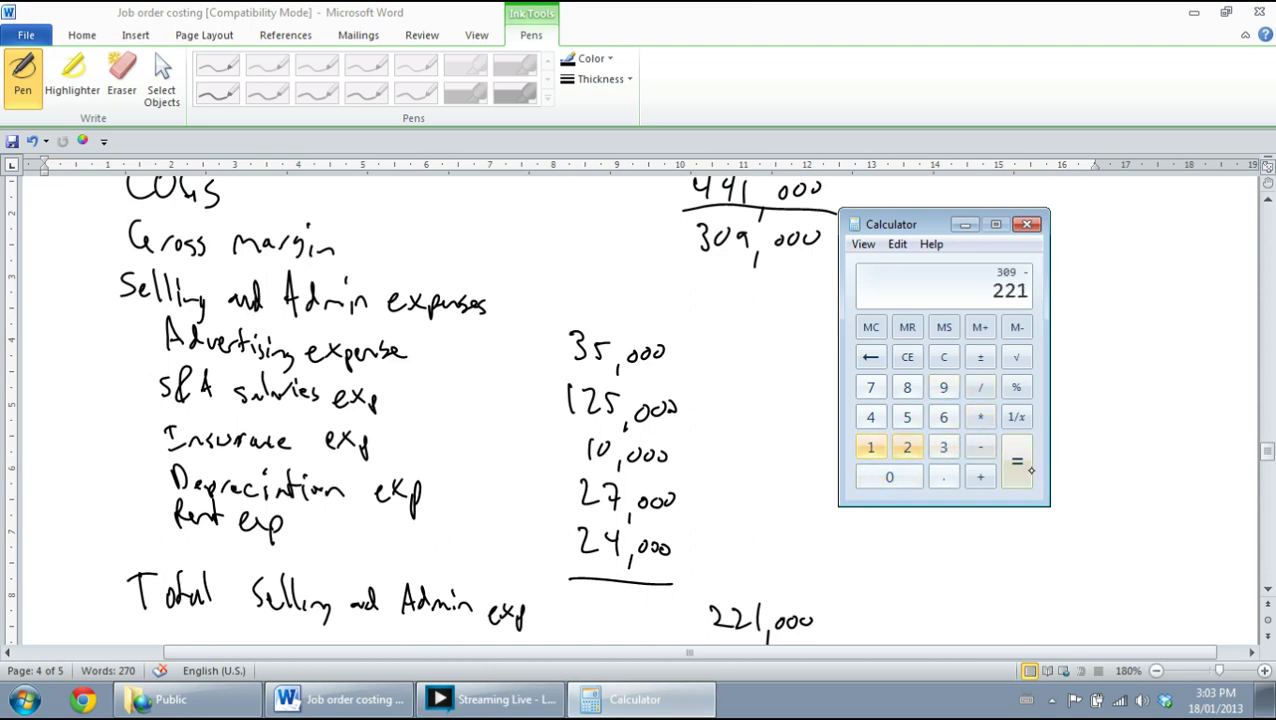
pyautogui.click(1017, 460)
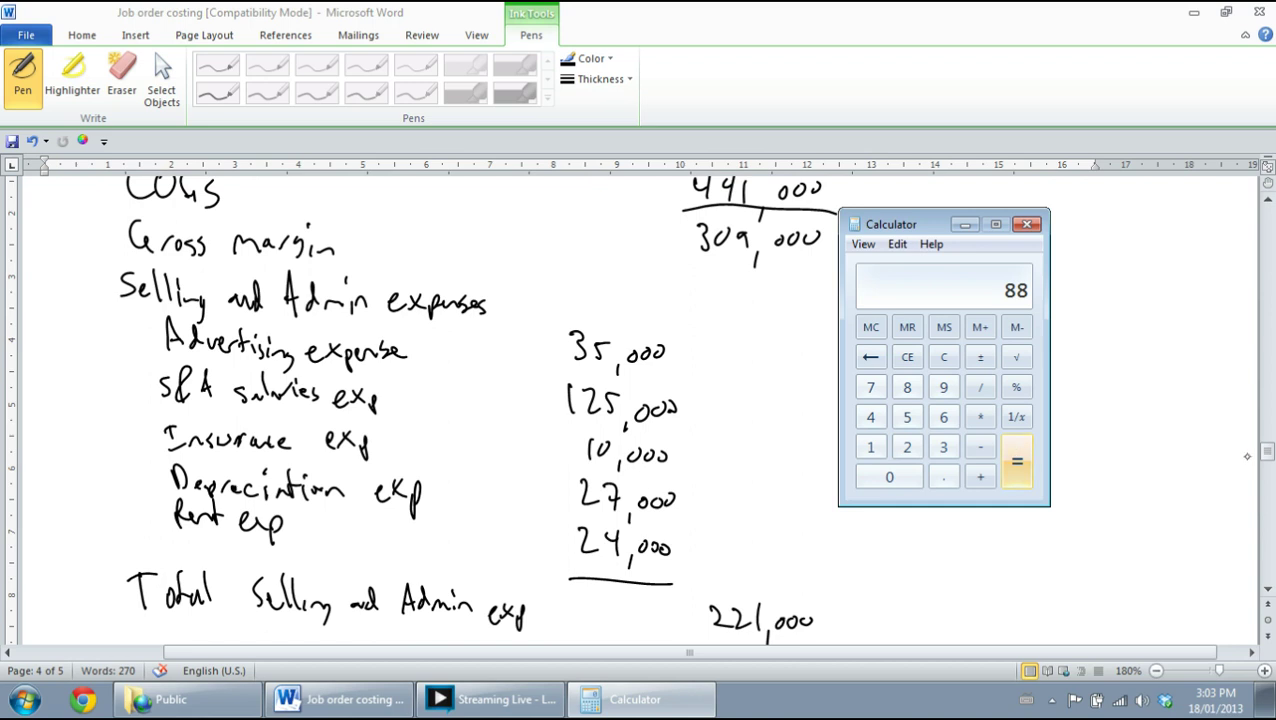
# - In the Word document, add a "Net income" line of 88,000 below the total expenses, with a line above and a double underline below the amount
pyautogui.moveTo(1266, 456); pyautogui.dragTo(1266, 461)
pyautogui.moveTo(692, 537); pyautogui.dragTo(813, 558)
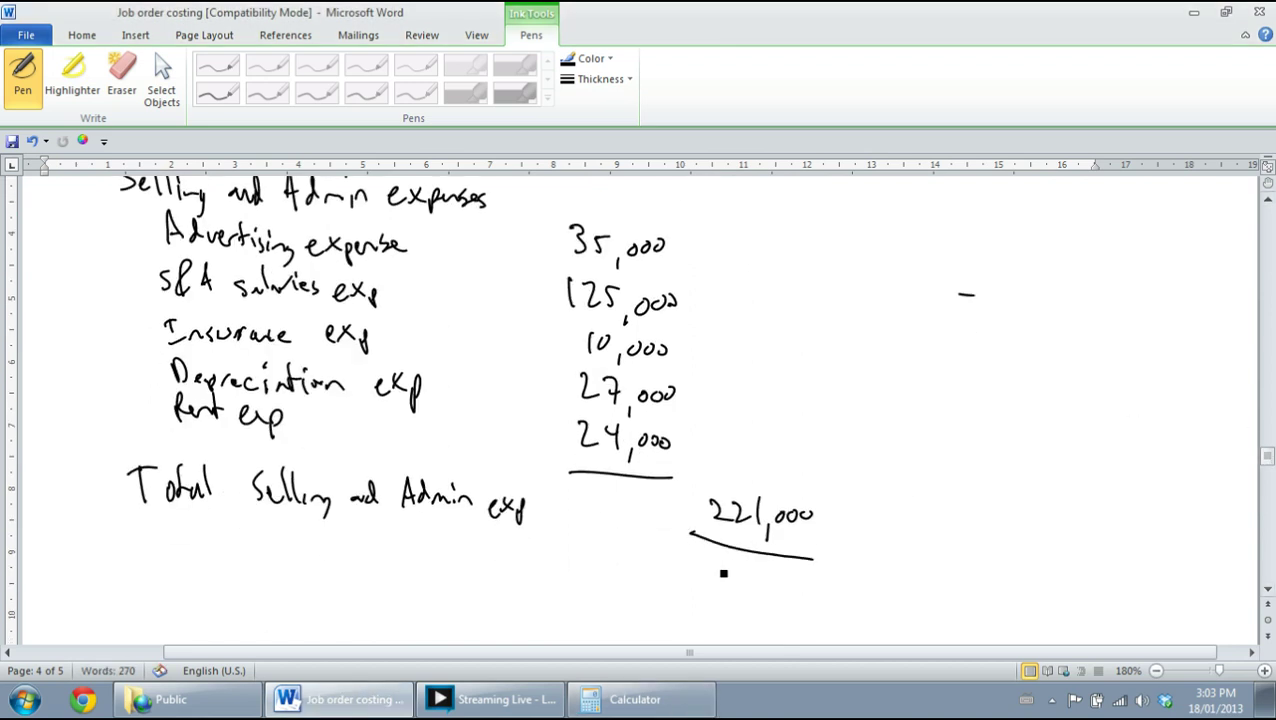
pyautogui.moveTo(723, 573)
pyautogui.mouseDown()
pyautogui.moveTo(749, 572)
pyautogui.moveTo(749, 592)
pyautogui.moveTo(786, 575)
pyautogui.moveTo(792, 589)
pyautogui.mouseUp()
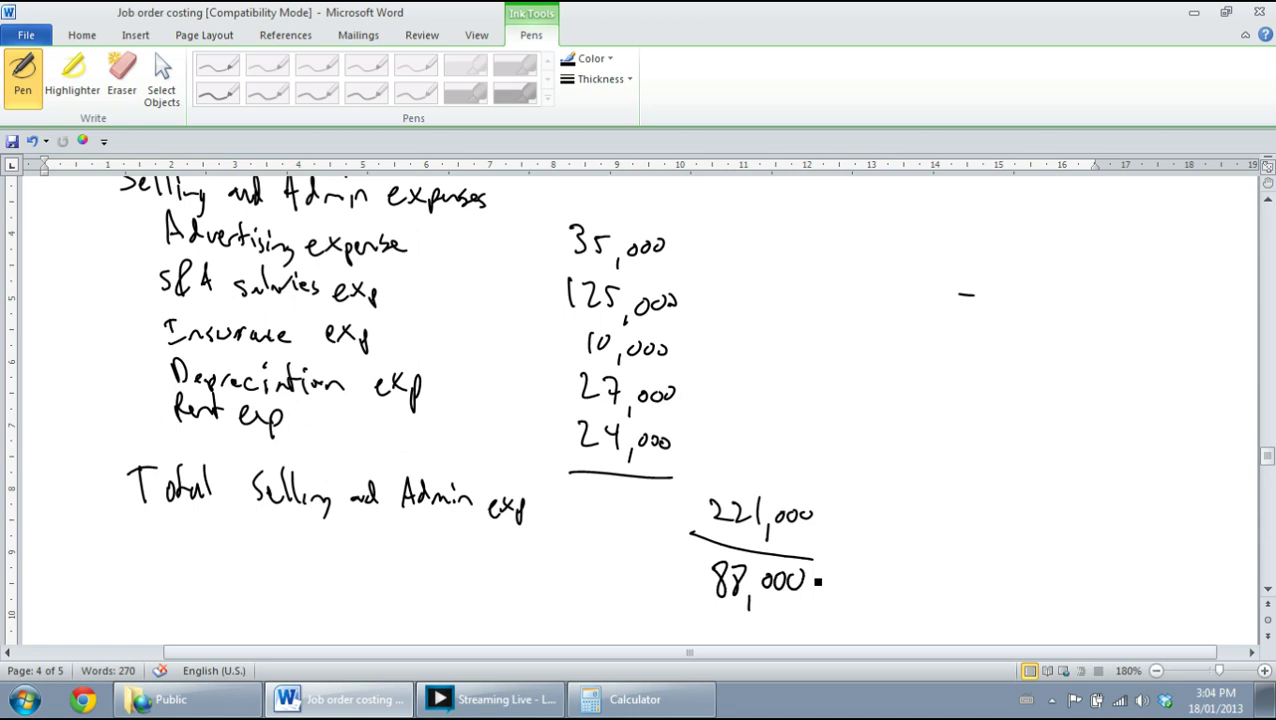
pyautogui.moveTo(133, 588)
pyautogui.mouseDown()
pyautogui.moveTo(184, 556)
pyautogui.moveTo(222, 575)
pyautogui.moveTo(327, 563)
pyautogui.mouseUp()
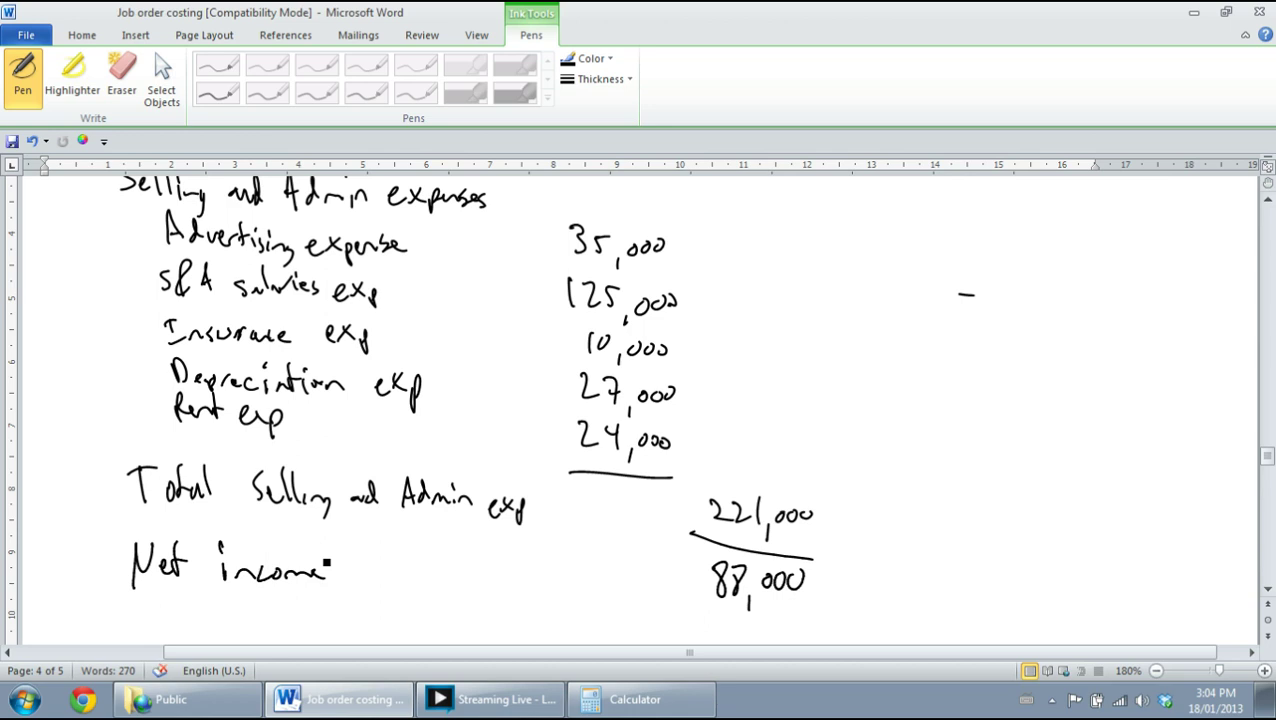
pyautogui.moveTo(689, 606); pyautogui.dragTo(829, 614)
pyautogui.moveTo(701, 634); pyautogui.dragTo(845, 628)
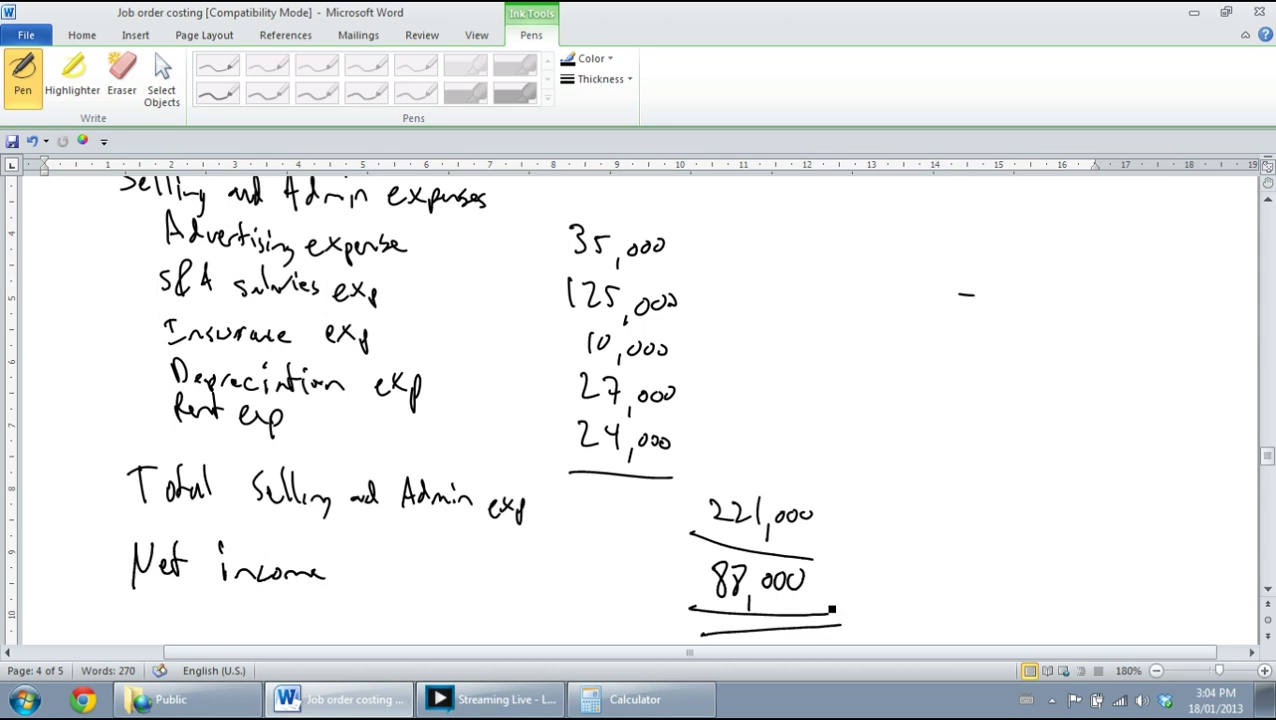
# - Review the whole income statement from its heading down to net income at a reduced zoom of 130%
pyautogui.keyDown('ctrl'); pyautogui.scroll(-1, 831, 608); pyautogui.keyUp('ctrl')
pyautogui.scroll(10, 831, 608)
pyautogui.keyDown('ctrl'); pyautogui.scroll(1, 831, 608); pyautogui.keyUp('ctrl')
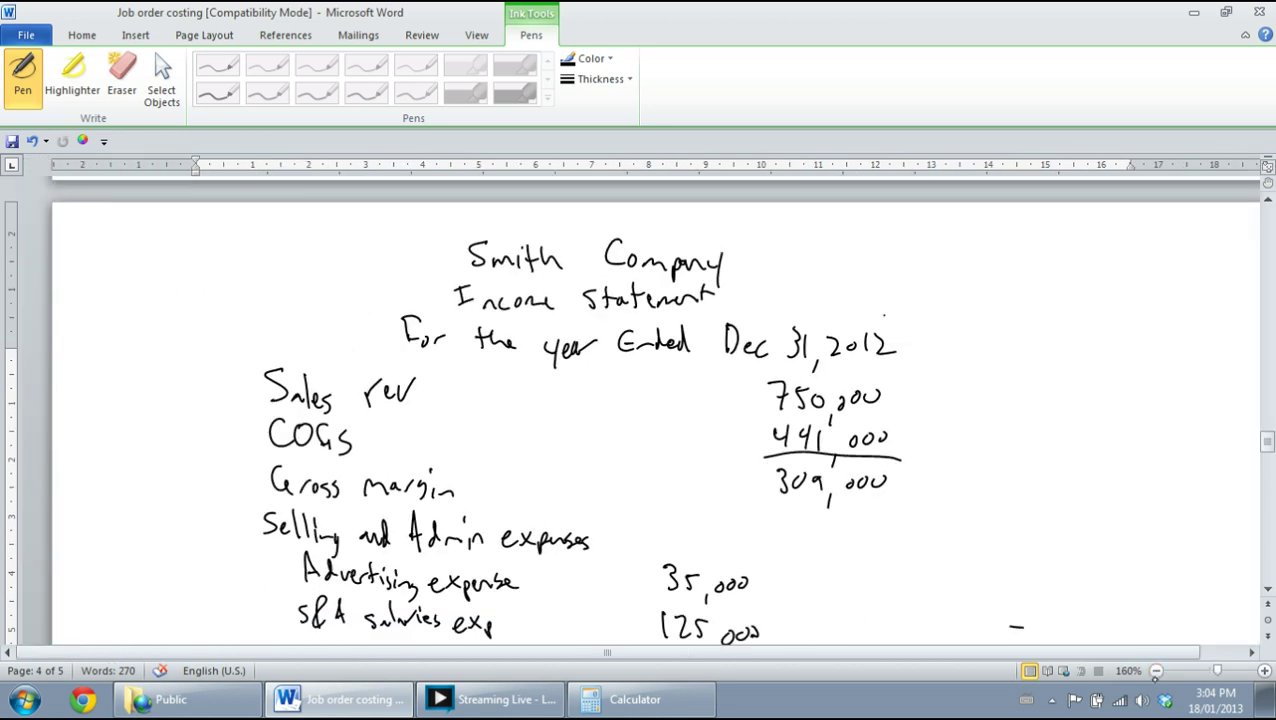
pyautogui.keyDown('ctrl'); pyautogui.scroll(-1, 971, 598); pyautogui.keyUp('ctrl')
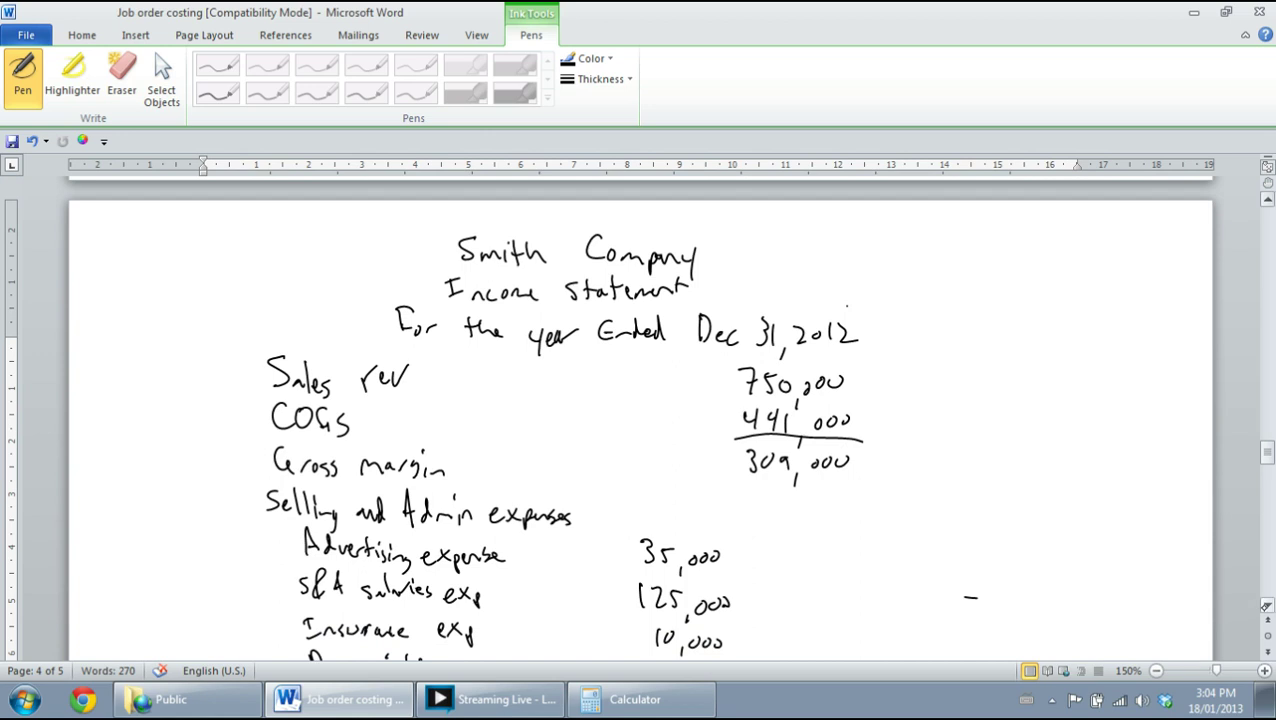
pyautogui.scroll(-1, 969, 580)
pyautogui.scroll(-2, 969, 580)
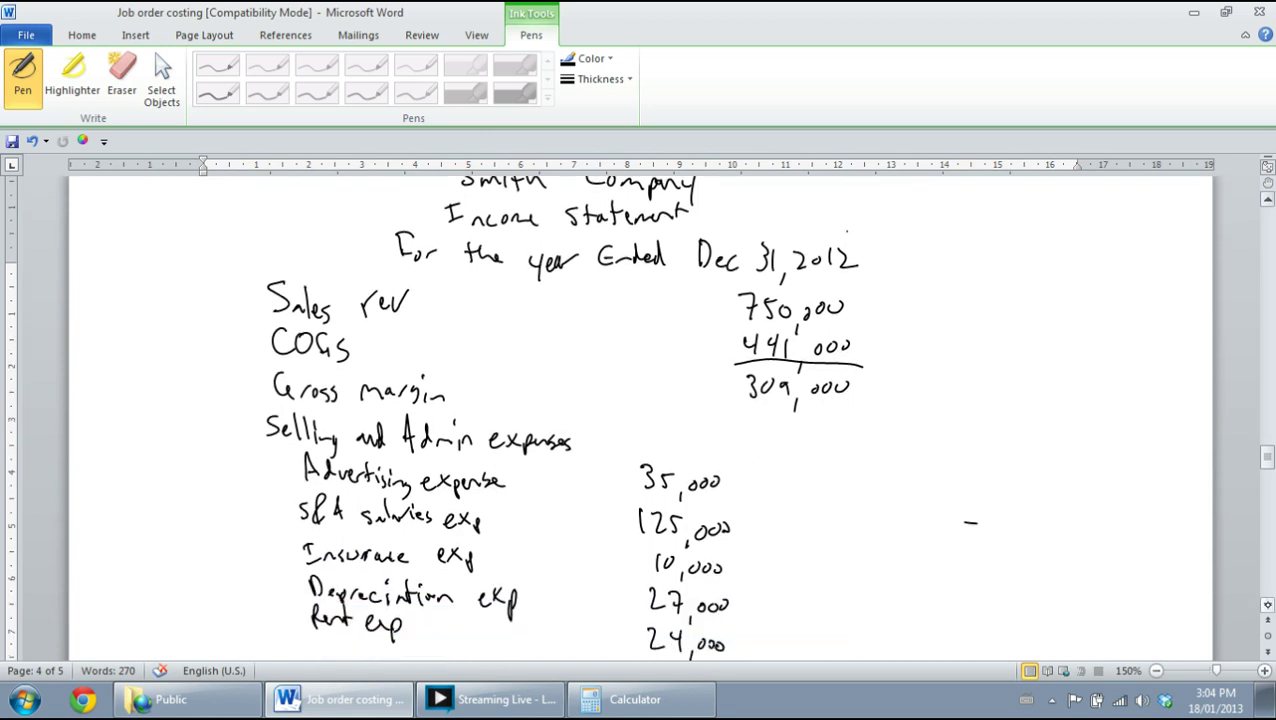
pyautogui.click(1268, 605)
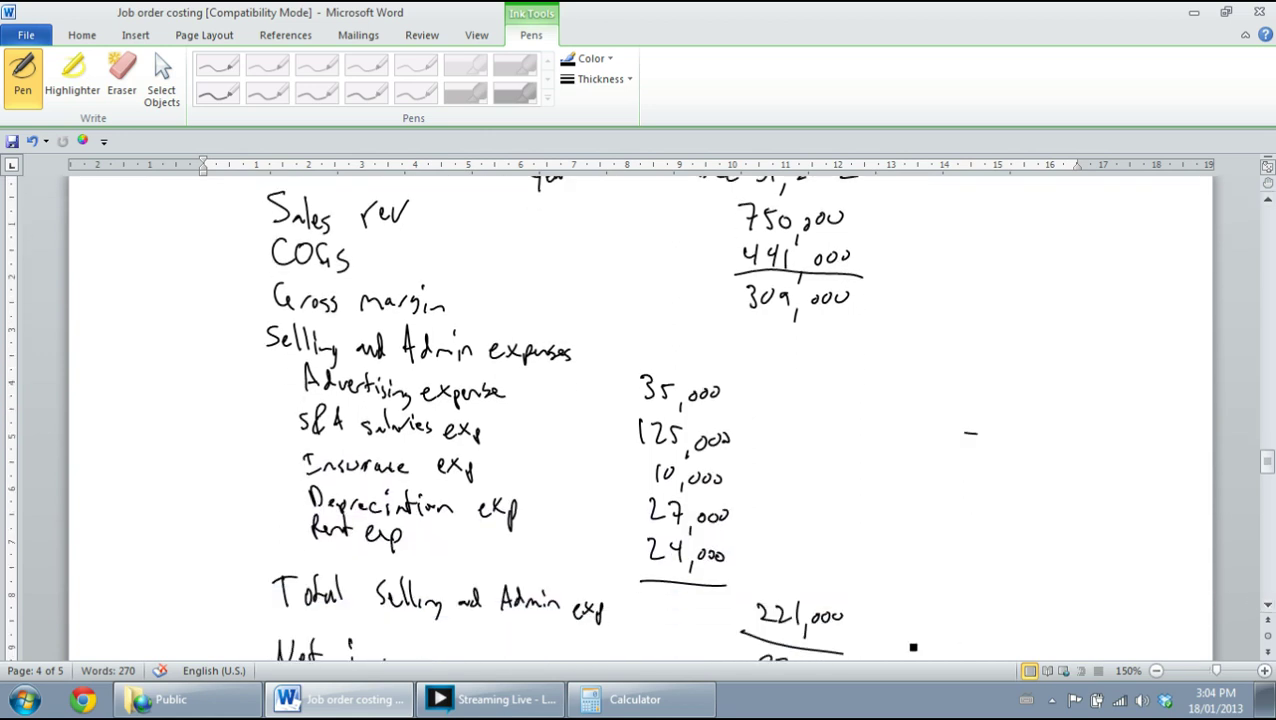
pyautogui.click(1156, 670)
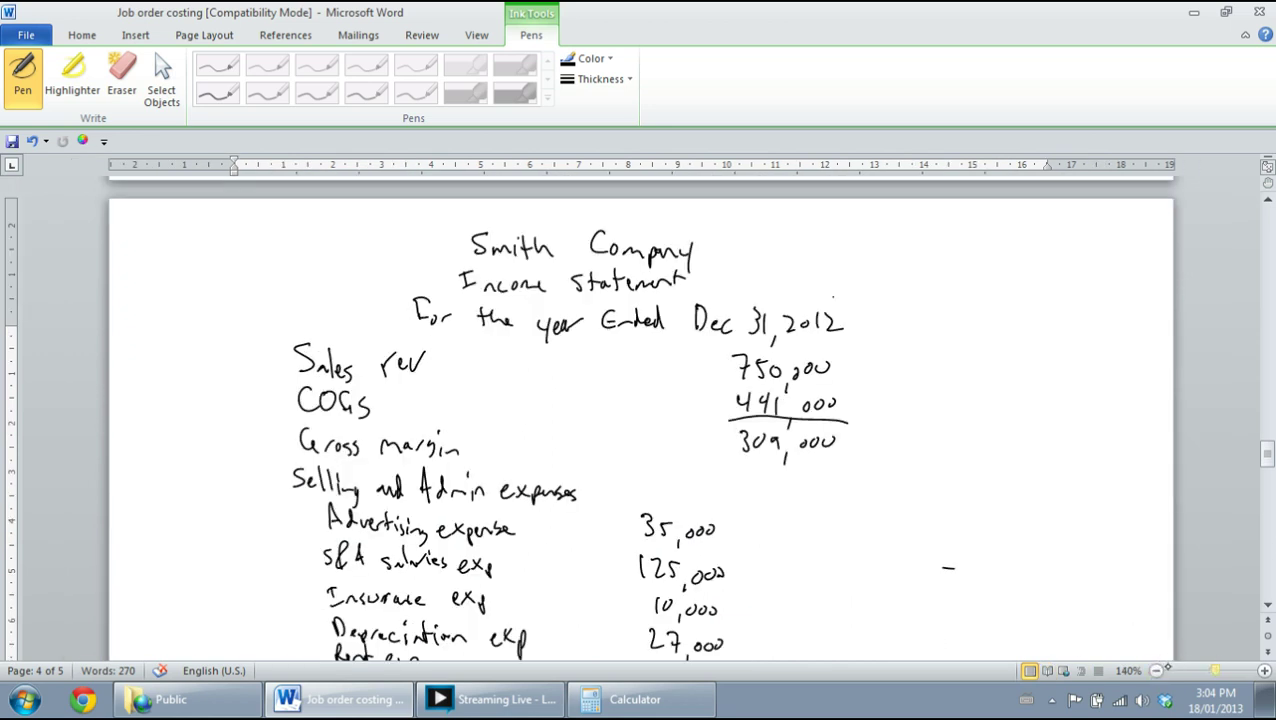
pyautogui.click(1156, 670)
pyautogui.scroll(-4, 1268, 605)
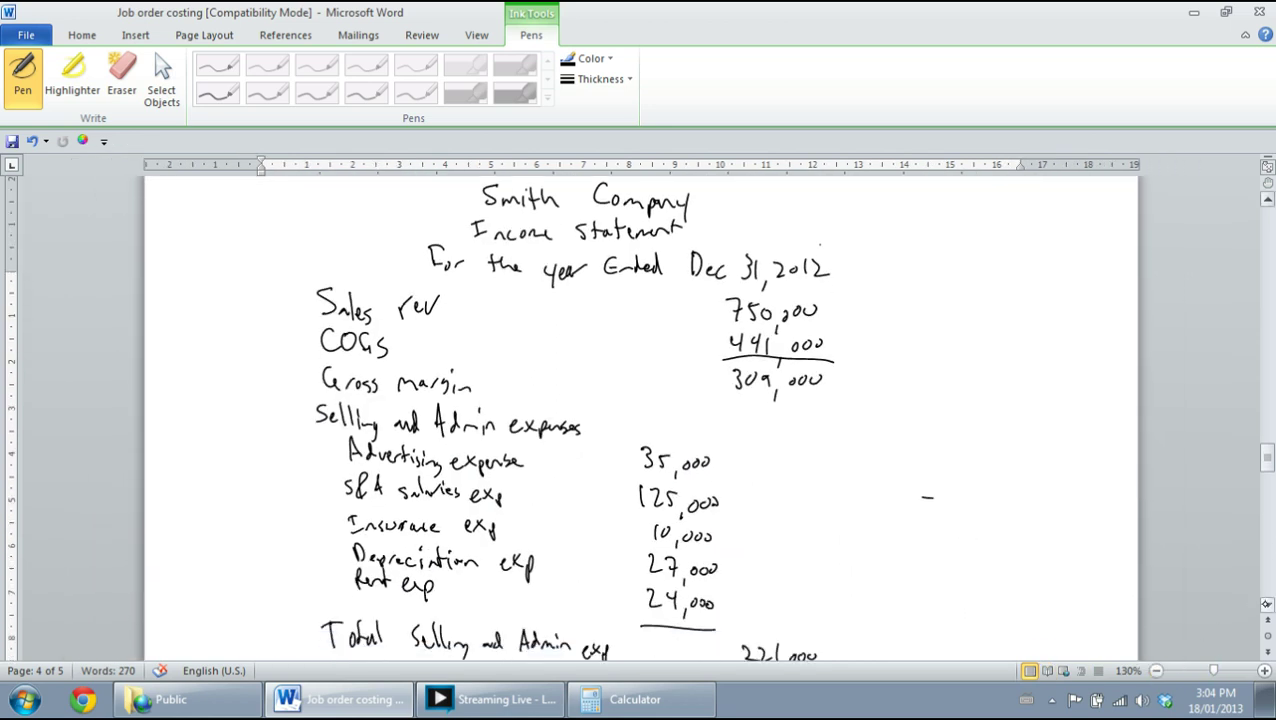
pyautogui.scroll(-1, 1254, 601)
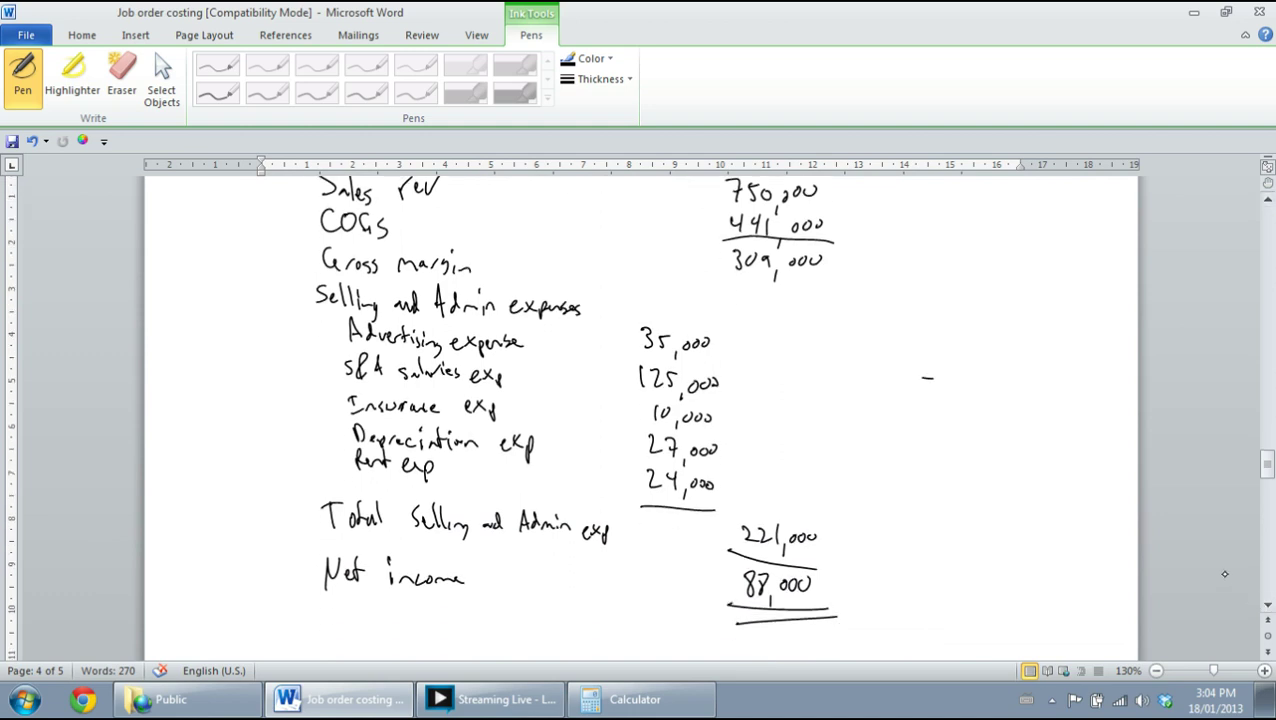